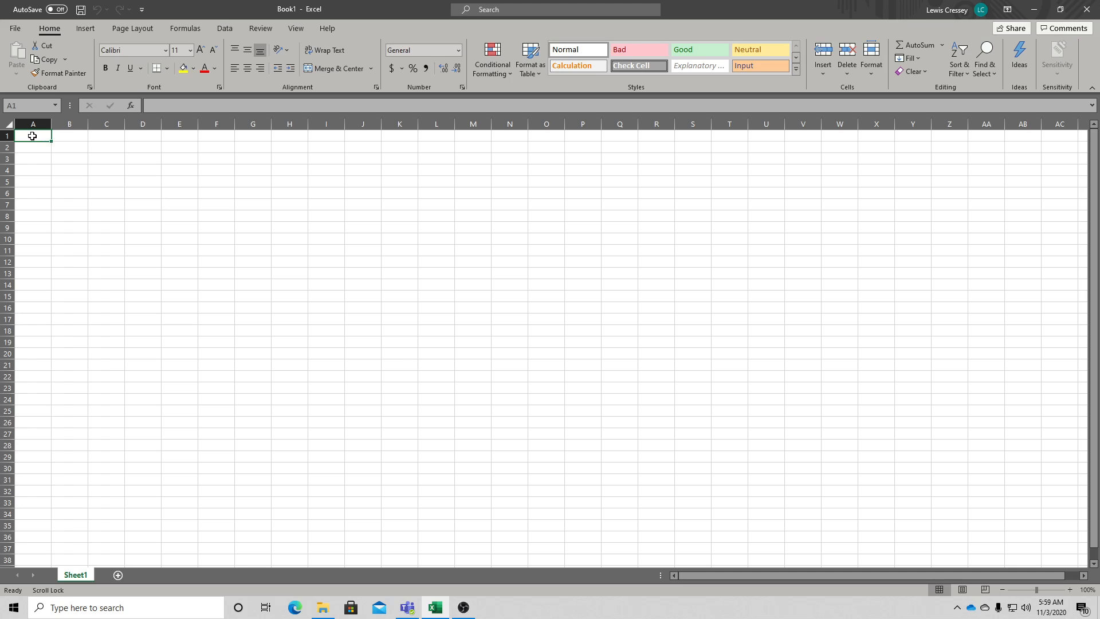
- Enter the value 1 in cell A1
{"action": "left_click", "coordinate": [90, 148]}
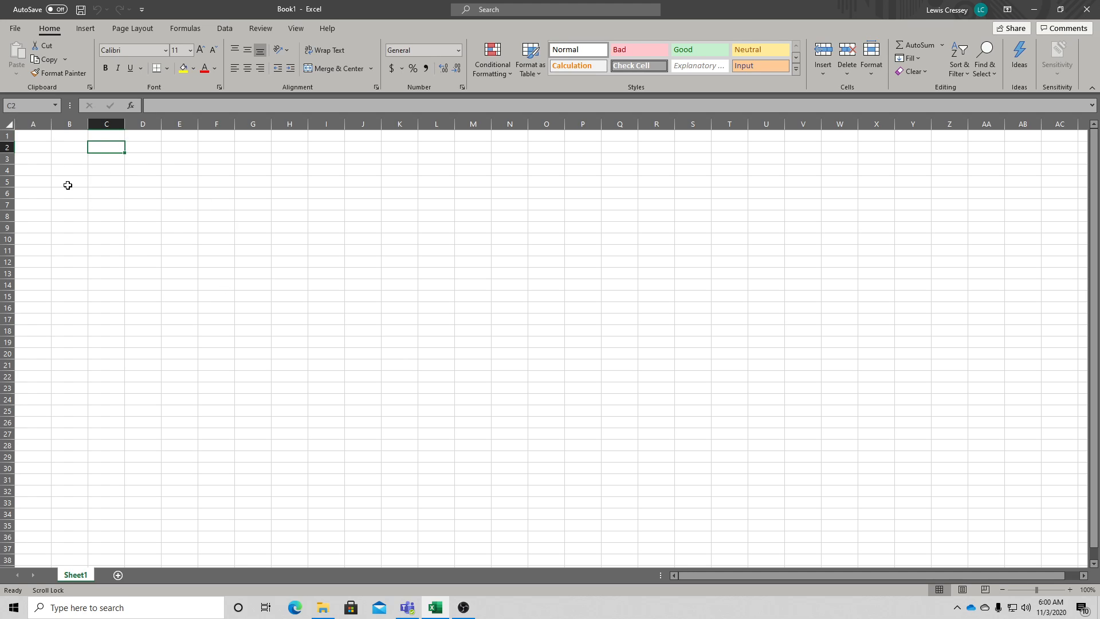
{"action": "left_click", "coordinate": [36, 135]}
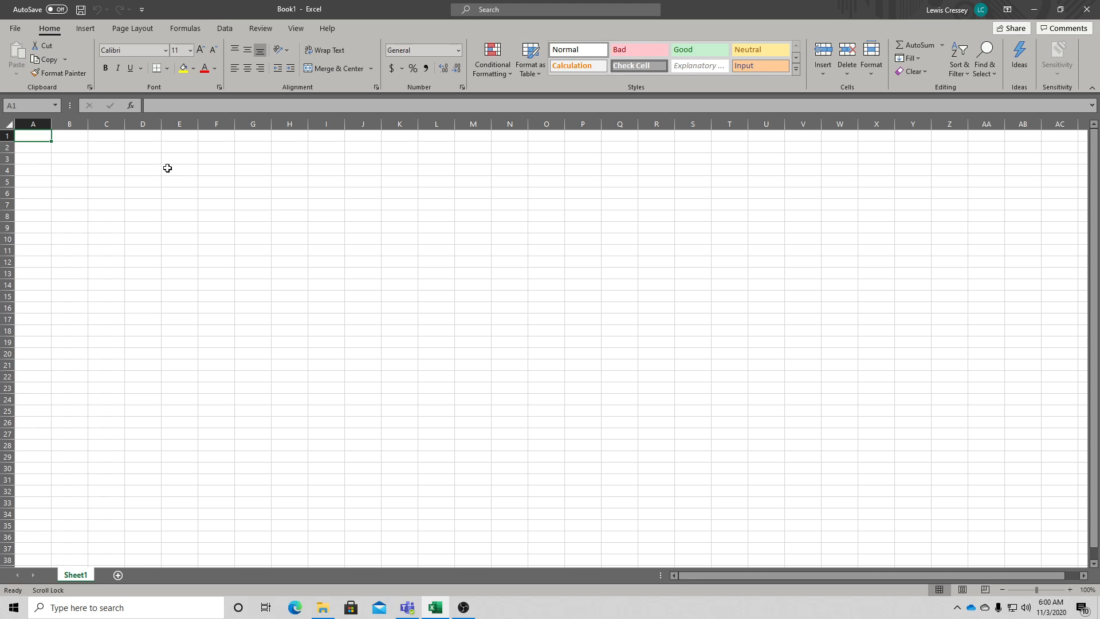
{"action": "type", "text": "1"}
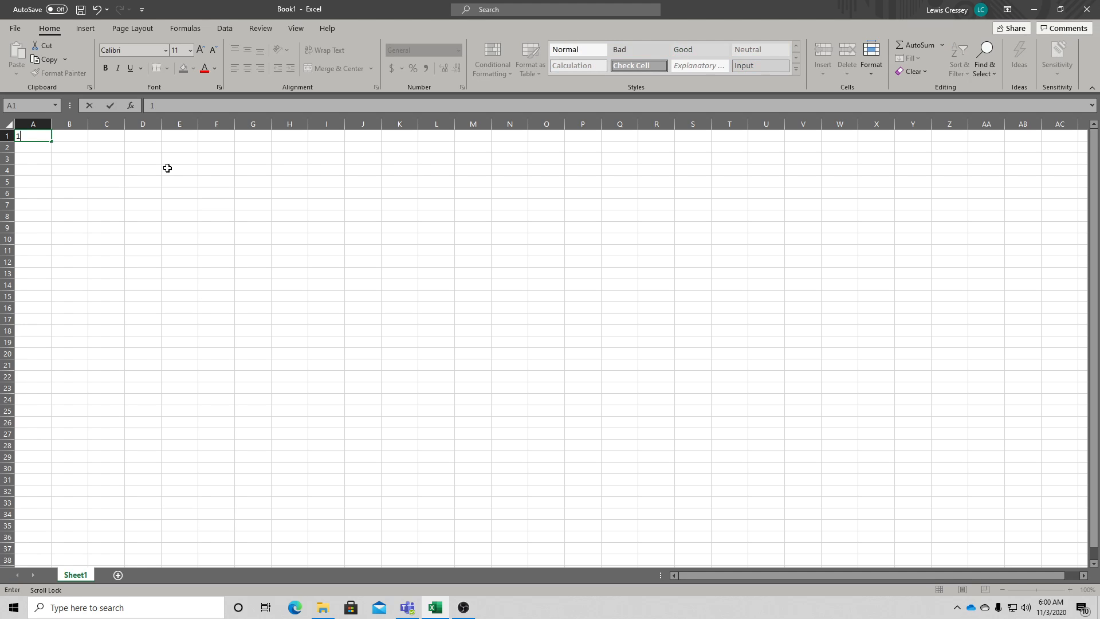
{"action": "scroll", "coordinate": [167, 168], "scroll_direction": "down", "scroll_amount": 1}
{"action": "key", "text": "Up"}
{"action": "left_click", "coordinate": [34, 147]}
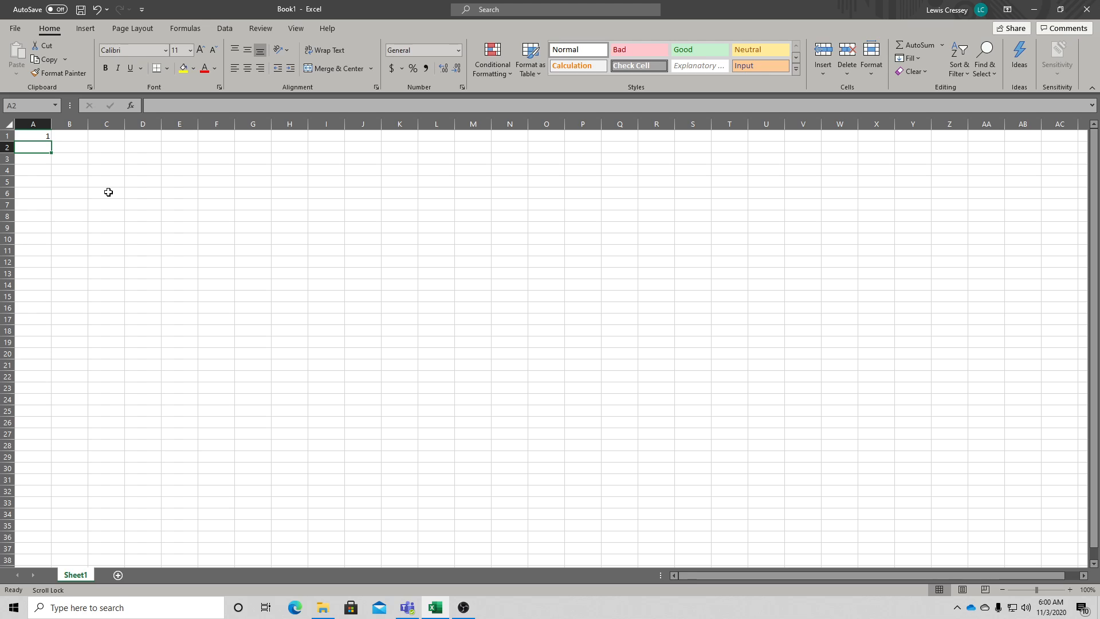
- Enter the formula =A1+1 in cell A2
{"action": "type", "text": "="}
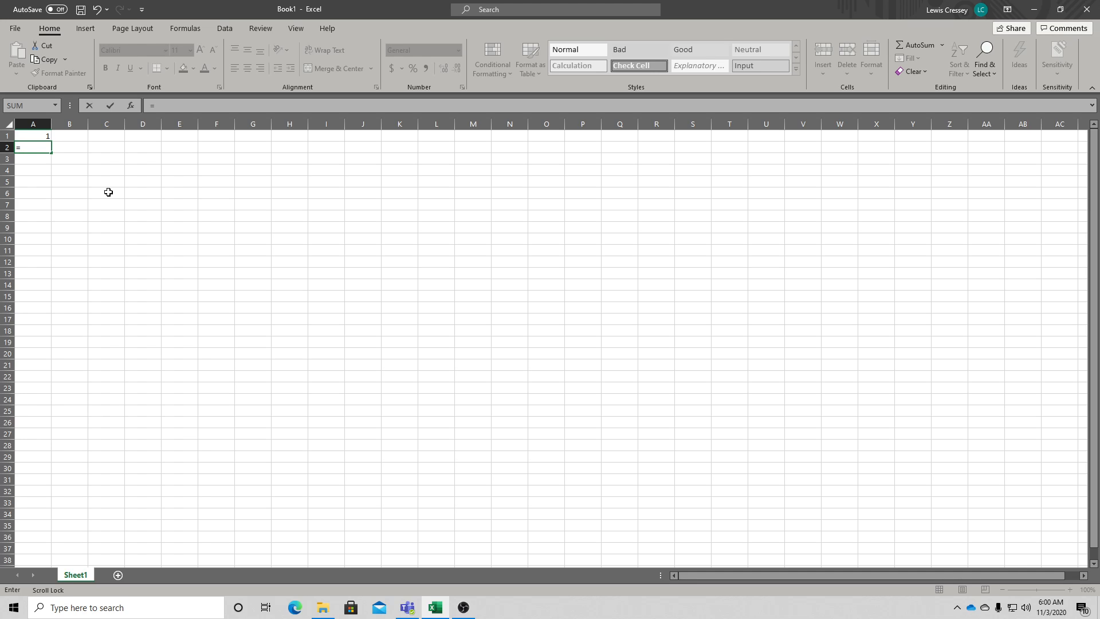
{"action": "left_click", "coordinate": [28, 136]}
{"action": "left_click", "coordinate": [29, 137]}
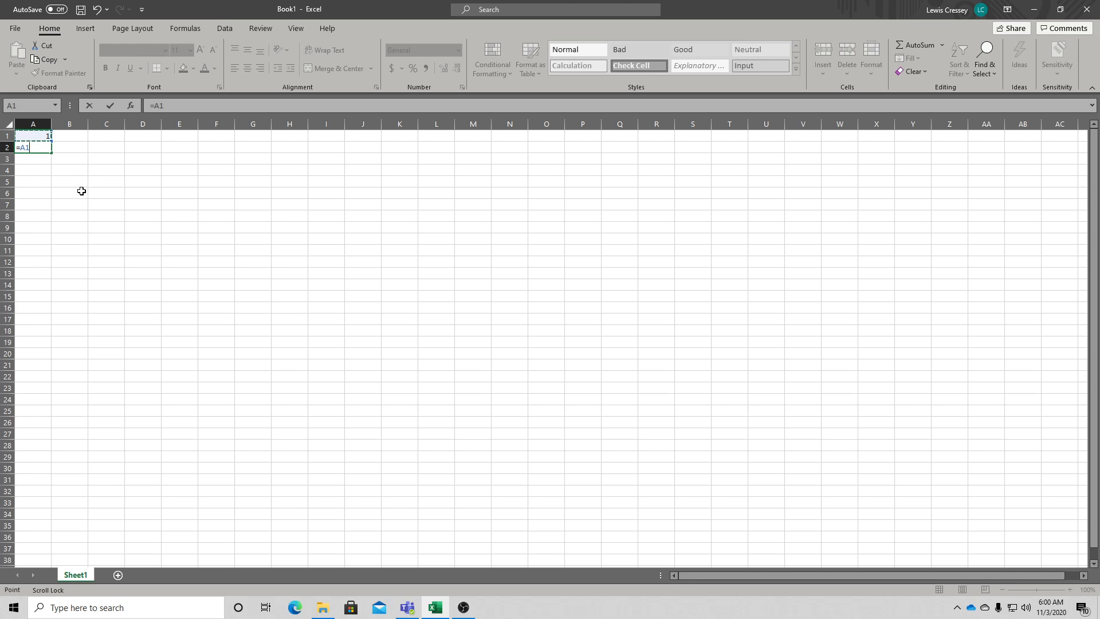
{"action": "type", "text": "+1"}
{"action": "key", "text": "Return"}
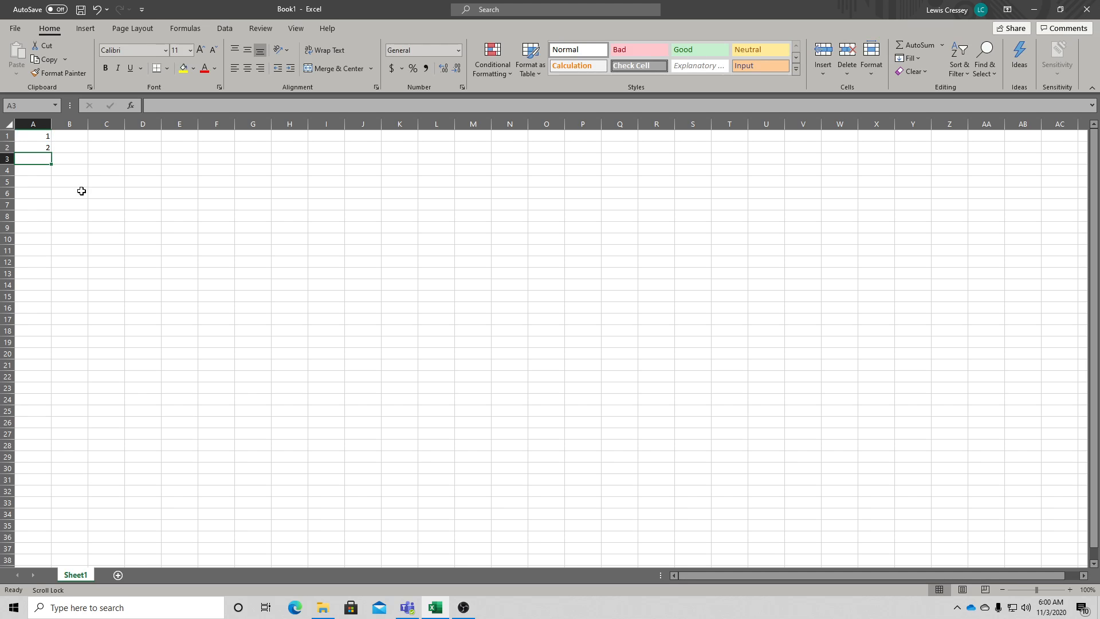
- Enter the formula =A2+1 in cell A3
{"action": "left_click", "coordinate": [37, 146]}
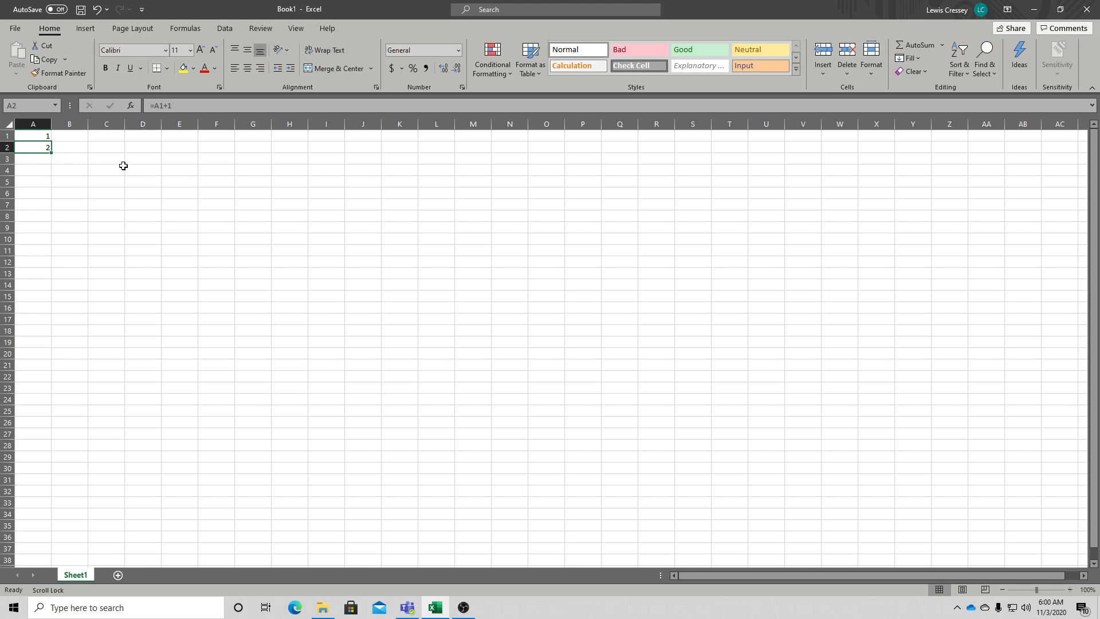
{"action": "left_click", "coordinate": [36, 158]}
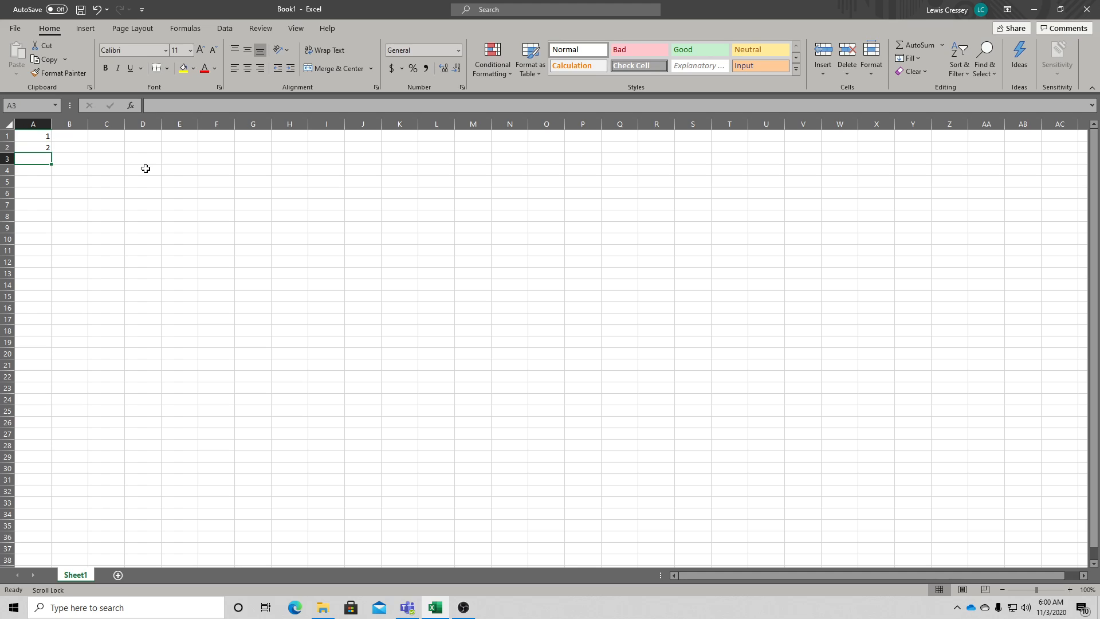
{"action": "type", "text": "="}
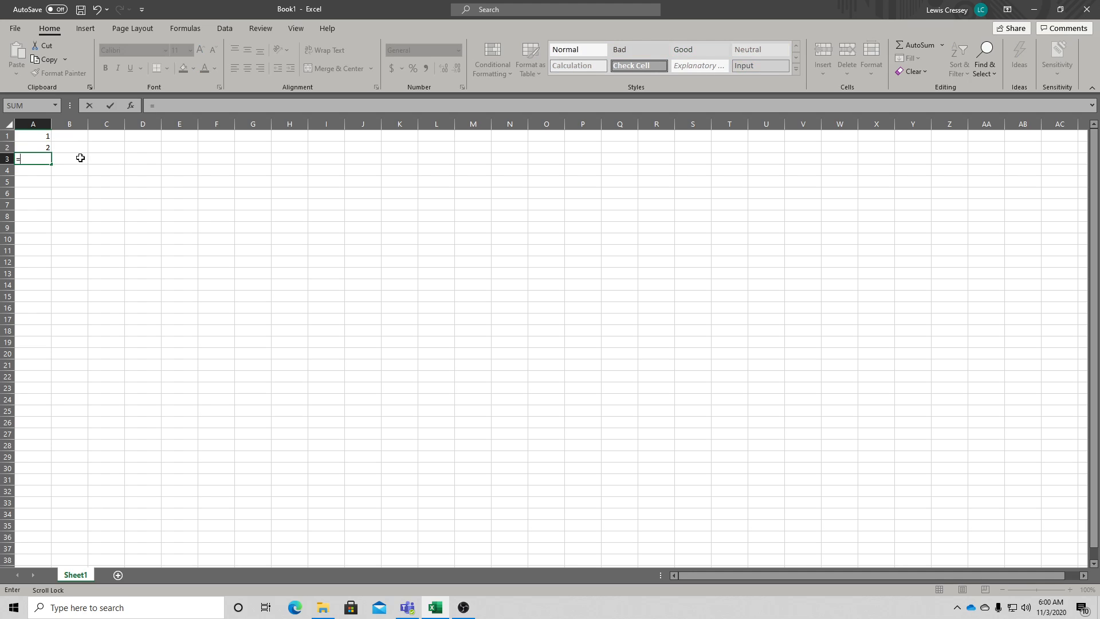
{"action": "left_click", "coordinate": [24, 147]}
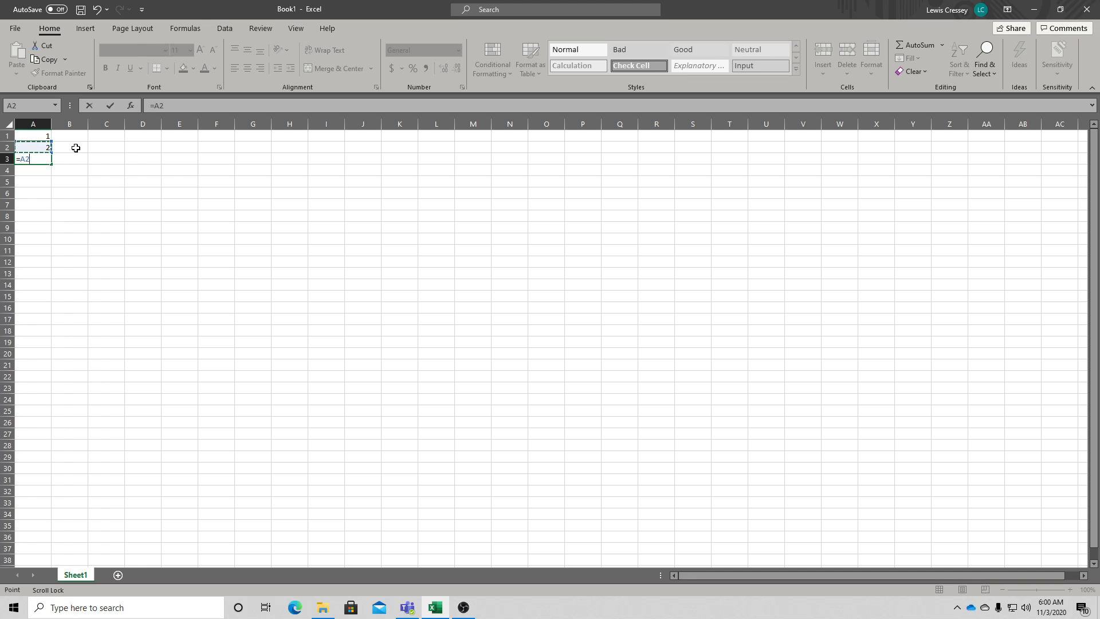
{"action": "type", "text": "+1"}
{"action": "key", "text": "Return"}
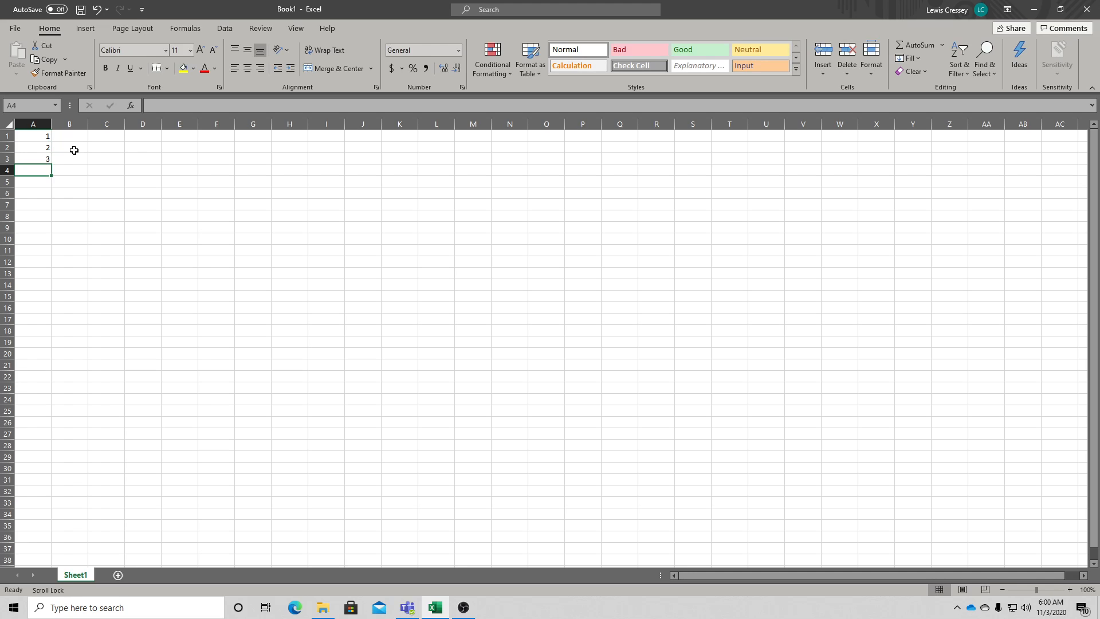
- Copy the formula in A3 and paste it down through A4:A20
{"action": "left_click", "coordinate": [36, 155]}
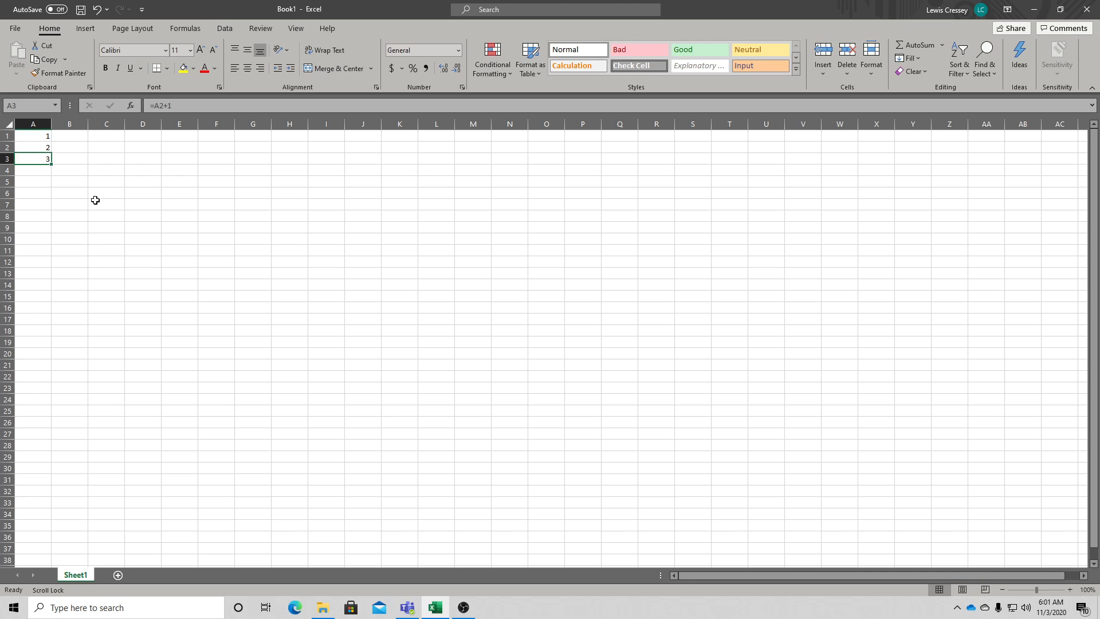
{"action": "right_click", "coordinate": [30, 157]}
{"action": "left_click", "coordinate": [94, 176]}
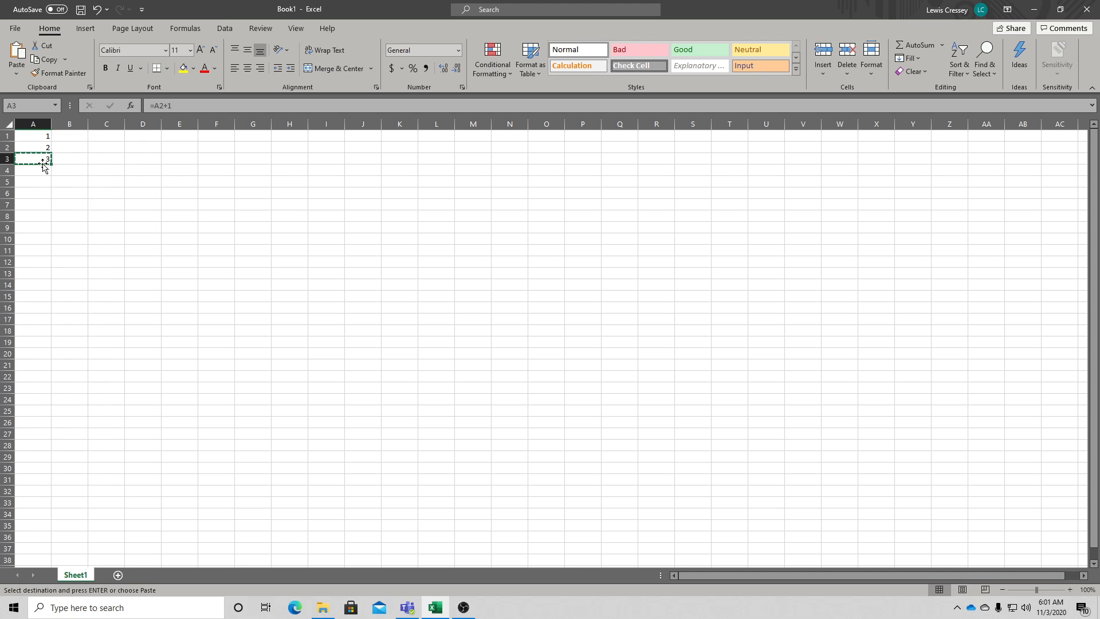
{"action": "left_click_drag", "start_coordinate": [40, 158], "coordinate": [30, 350]}
{"action": "right_click", "coordinate": [42, 263]}
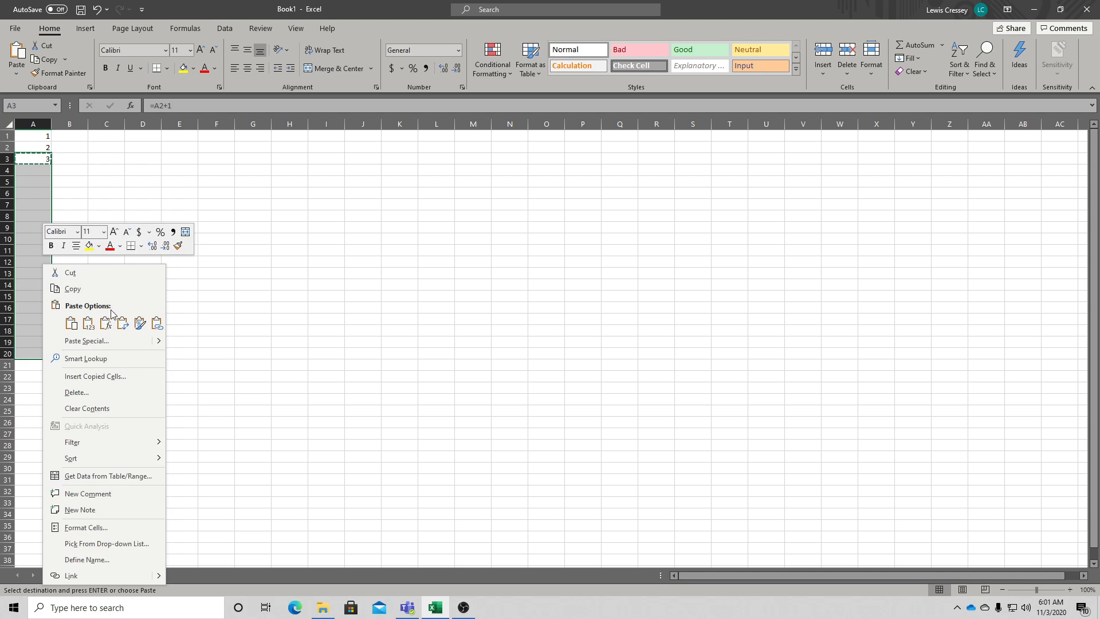
{"action": "left_click", "coordinate": [71, 323]}
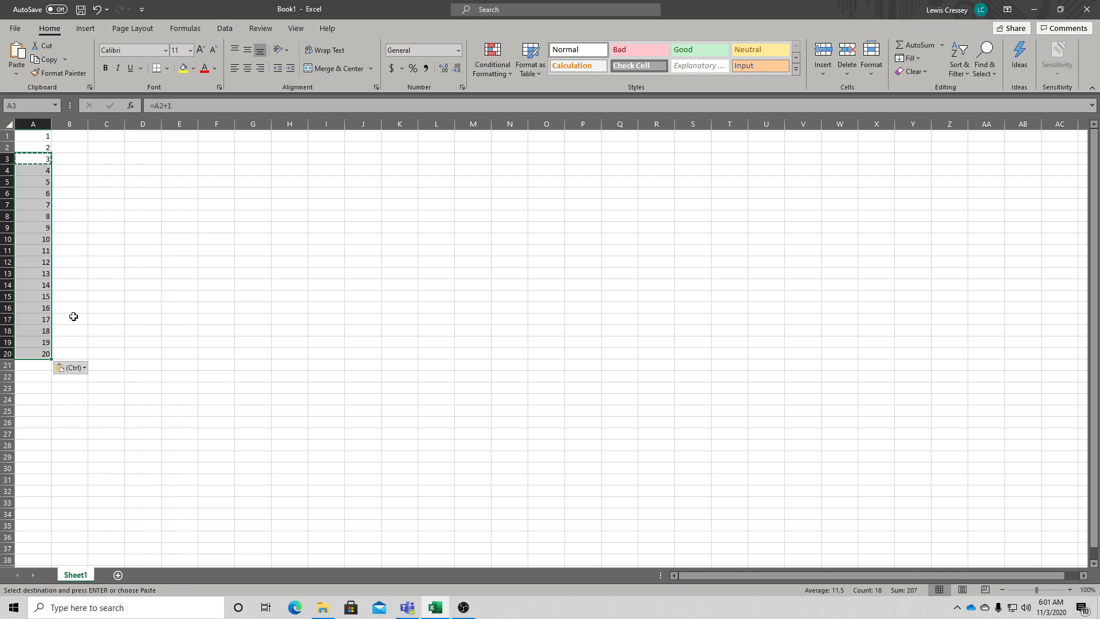
{"action": "left_click", "coordinate": [93, 217]}
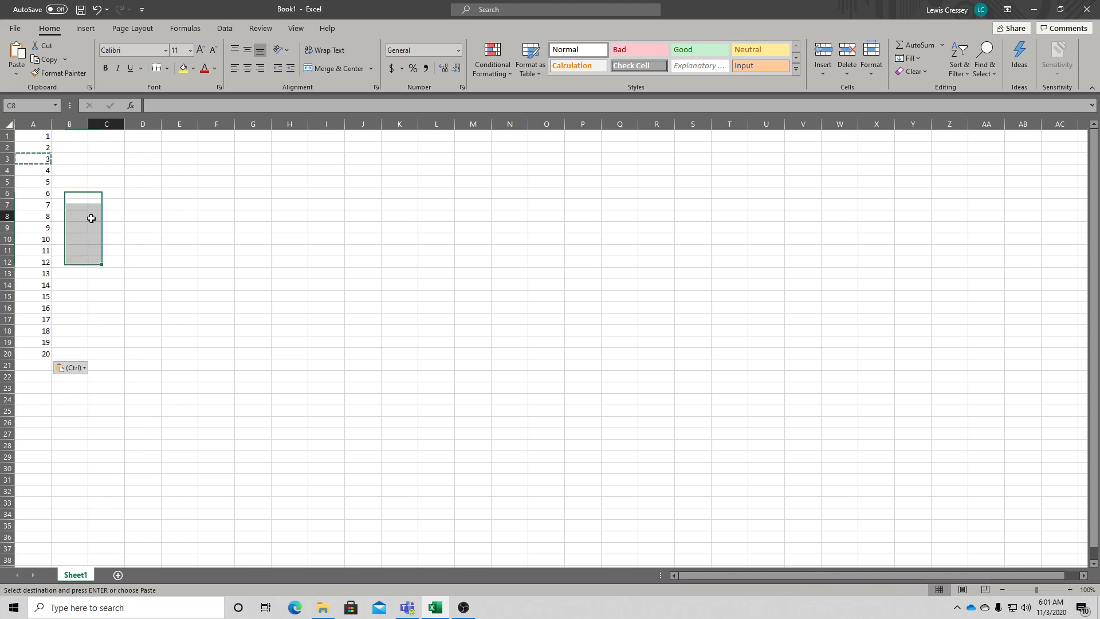
{"action": "left_click", "coordinate": [84, 172]}
{"action": "key", "text": "Escape"}
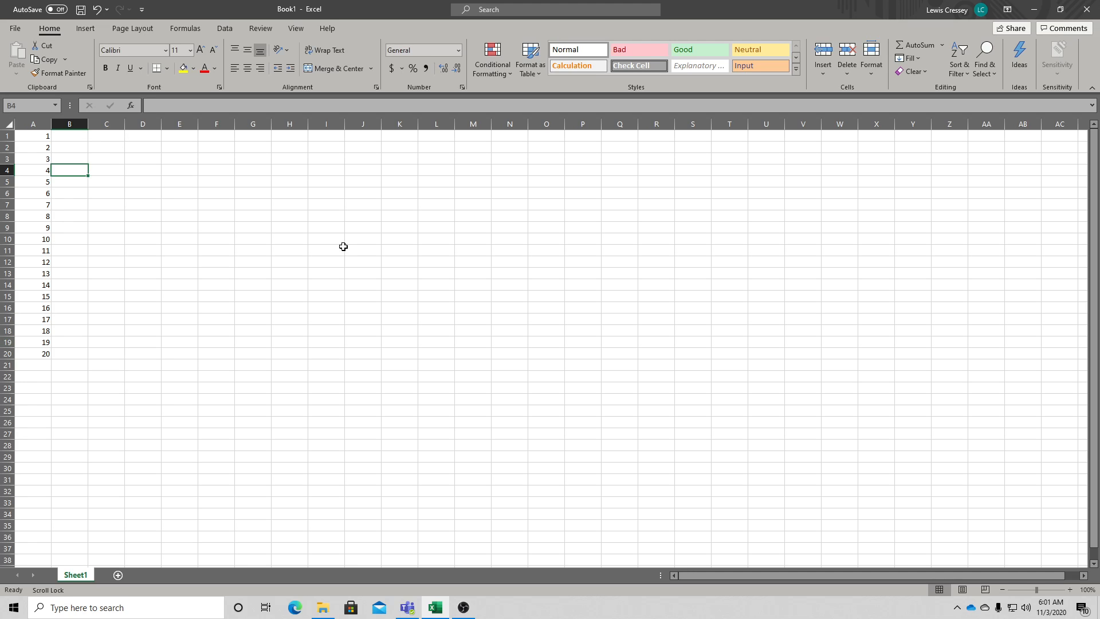
- Enter 2 in cell C1 and the formula =C1+2 in cell C2
{"action": "left_click", "coordinate": [117, 133]}
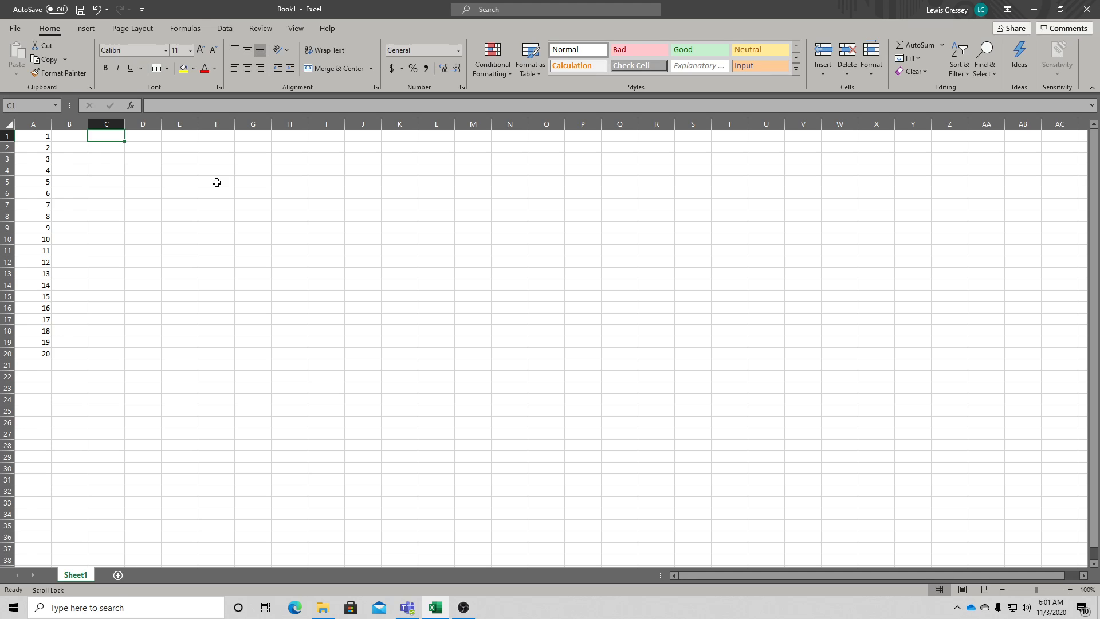
{"action": "type", "text": "2"}
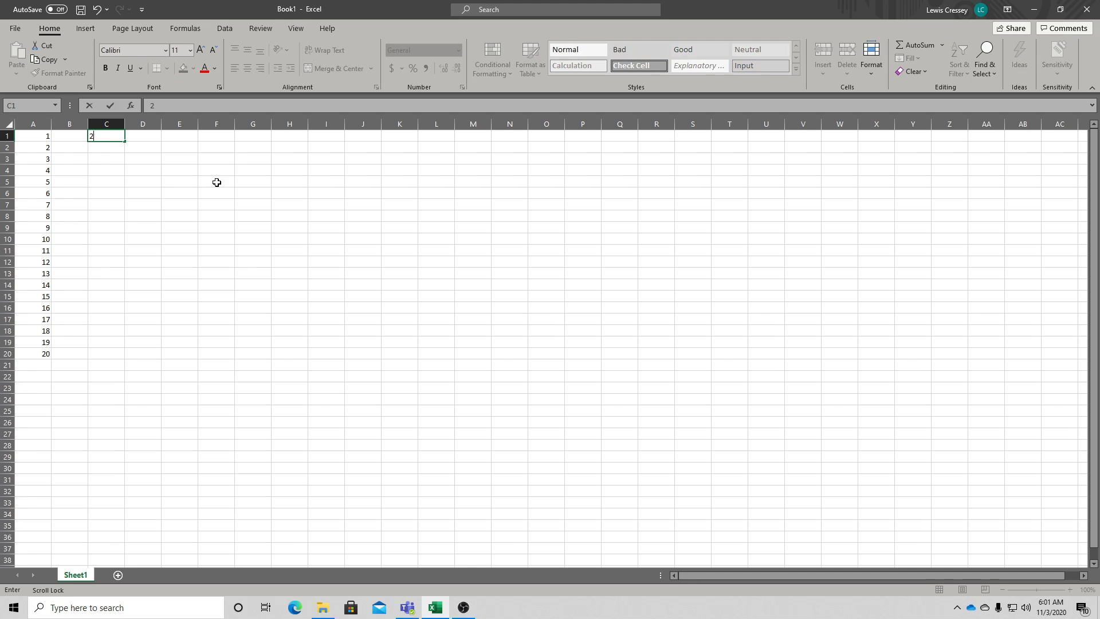
{"action": "left_click", "coordinate": [94, 147]}
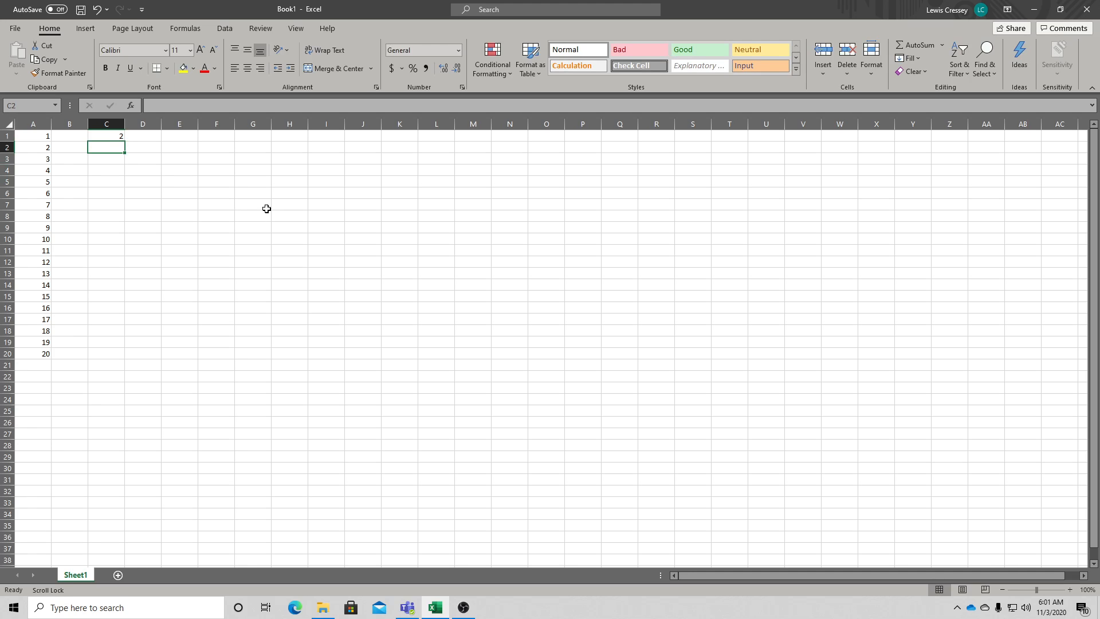
{"action": "type", "text": "="}
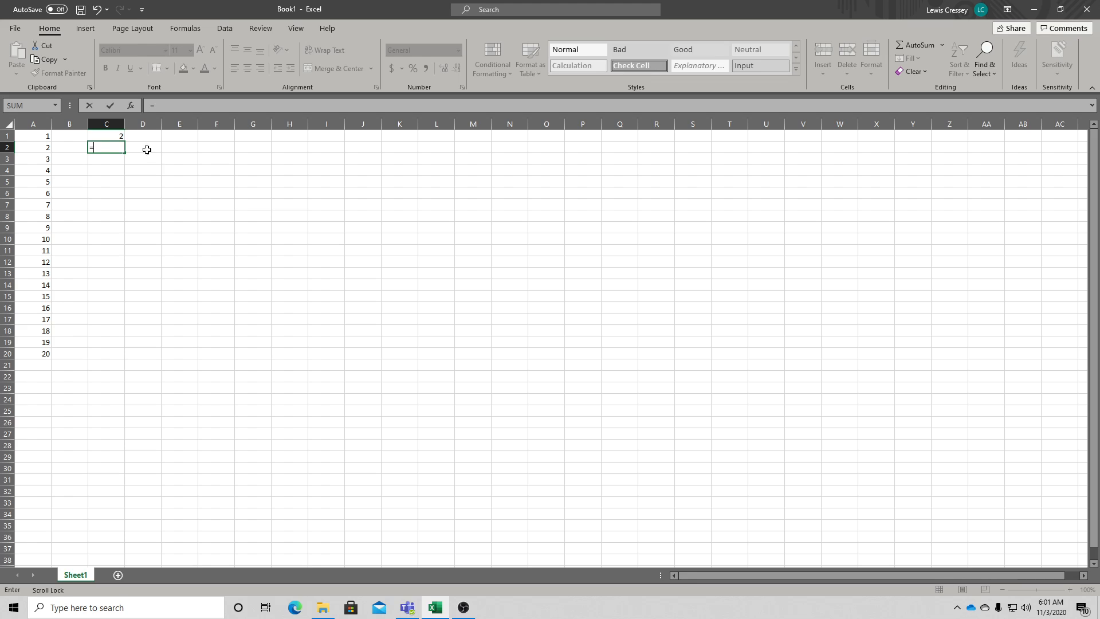
{"action": "left_click", "coordinate": [120, 135]}
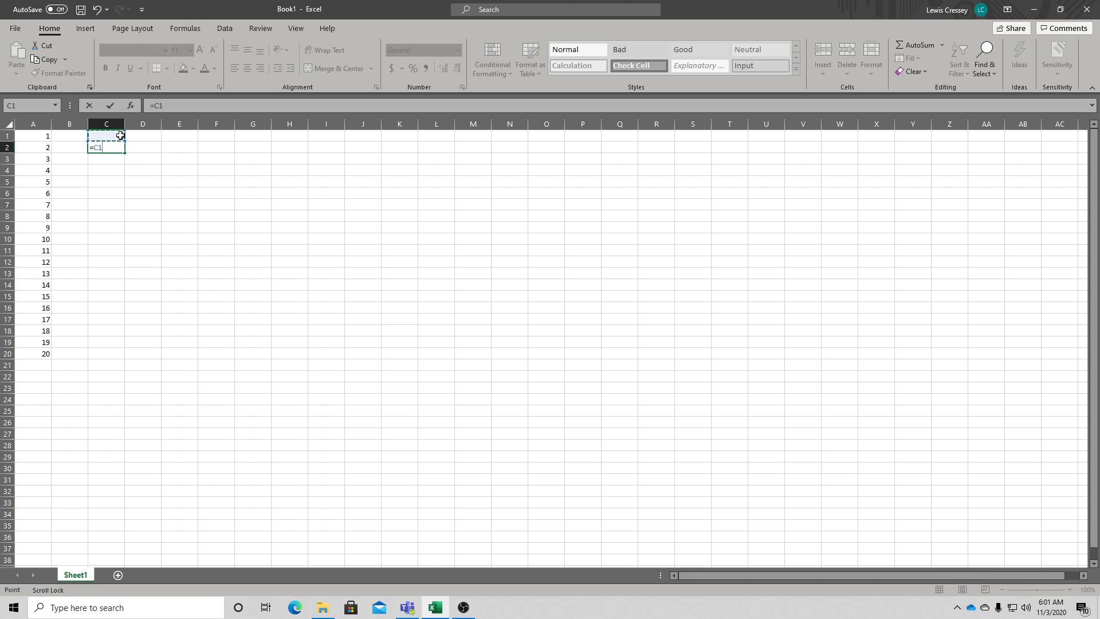
{"action": "type", "text": "+2"}
{"action": "key", "text": "Return"}
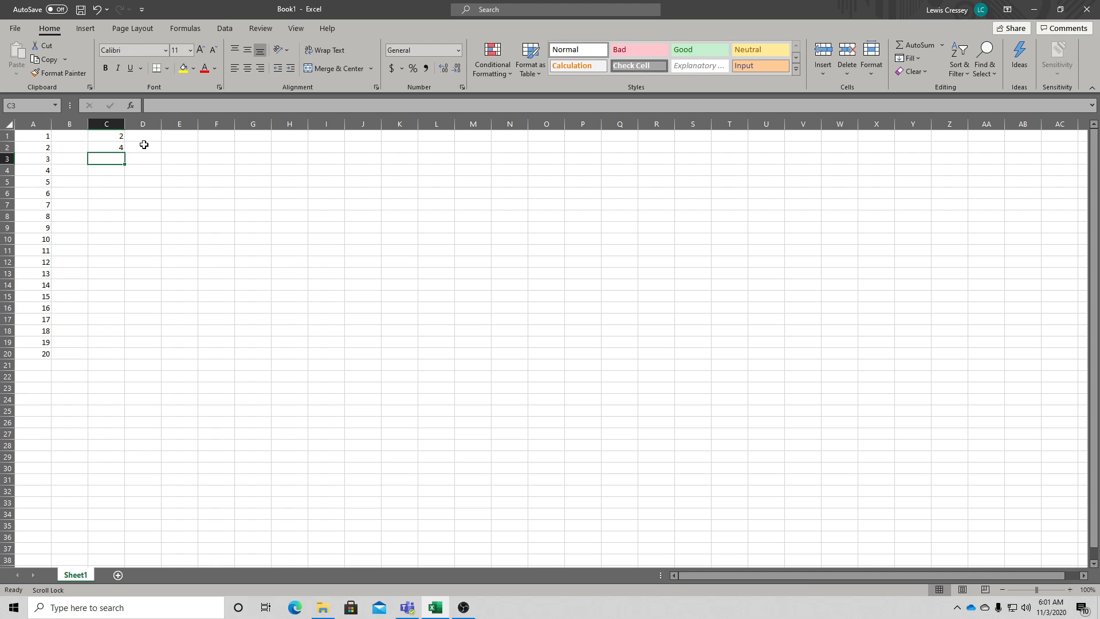
- Copy the formula in C2 and paste it down through C3:C10
{"action": "left_click", "coordinate": [110, 146]}
{"action": "right_click", "coordinate": [110, 146]}
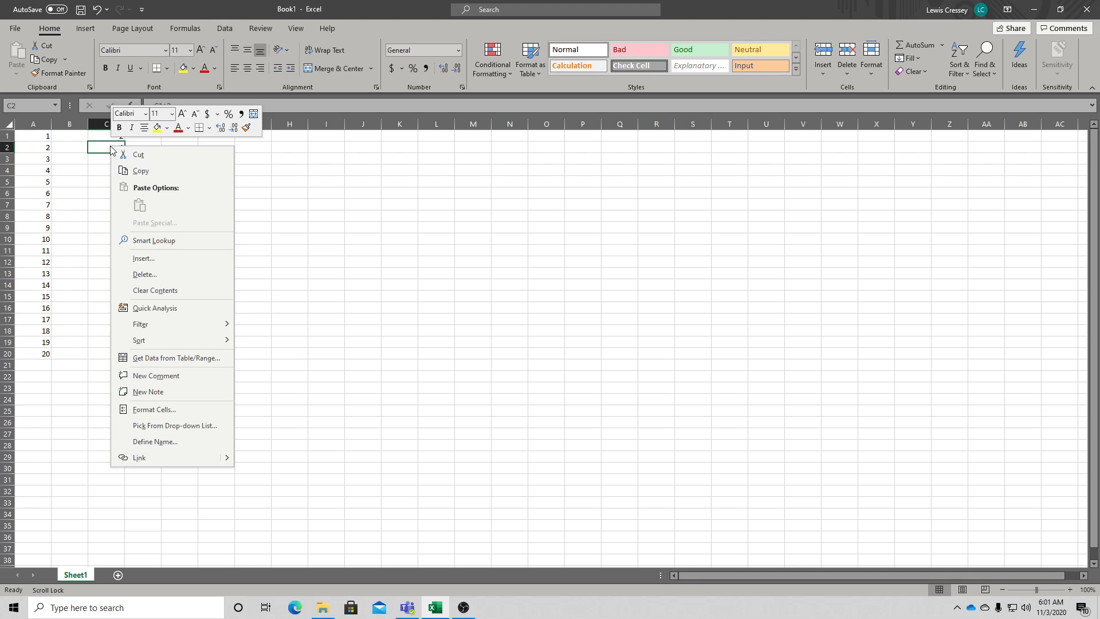
{"action": "left_click", "coordinate": [141, 171]}
{"action": "left_click_drag", "start_coordinate": [110, 156], "coordinate": [108, 194]}
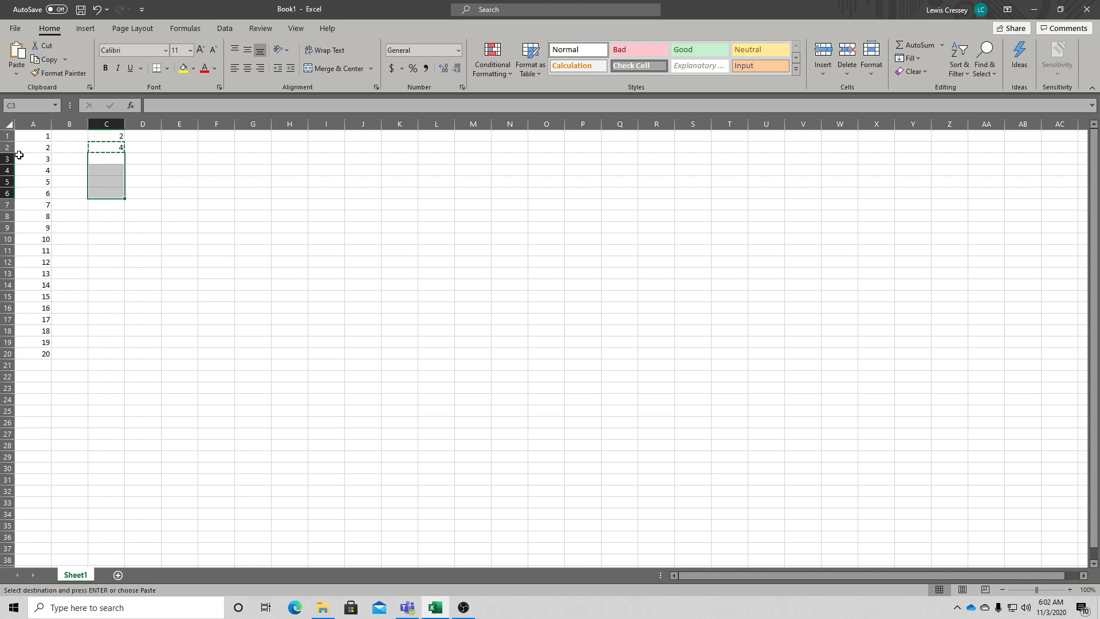
{"action": "left_click_drag", "start_coordinate": [111, 142], "coordinate": [110, 239]}
{"action": "right_click", "coordinate": [109, 190]}
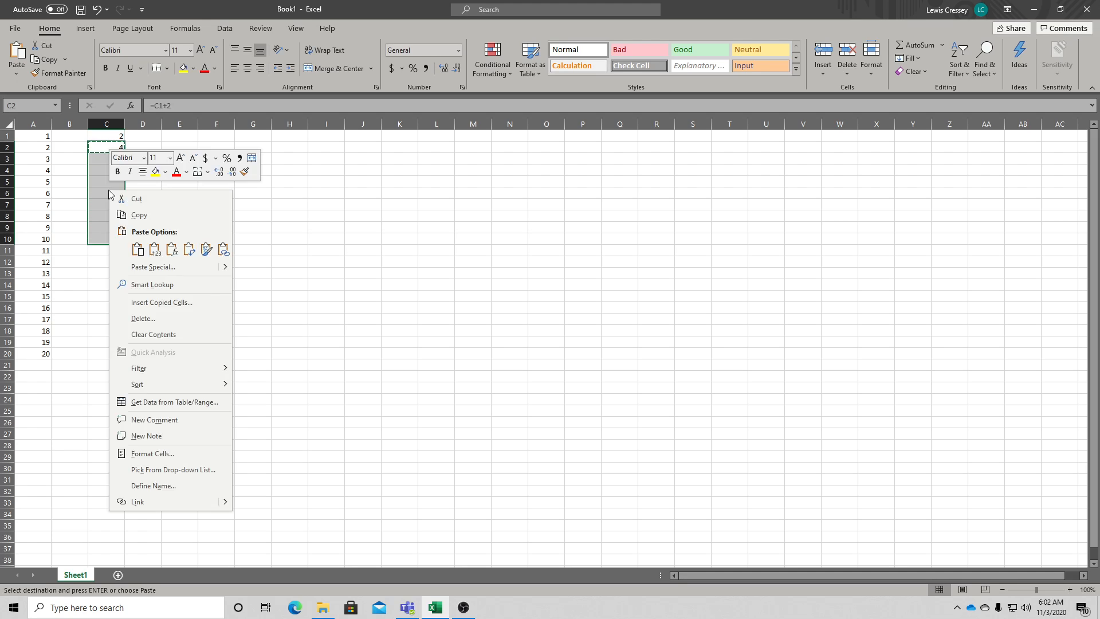
{"action": "left_click", "coordinate": [138, 252]}
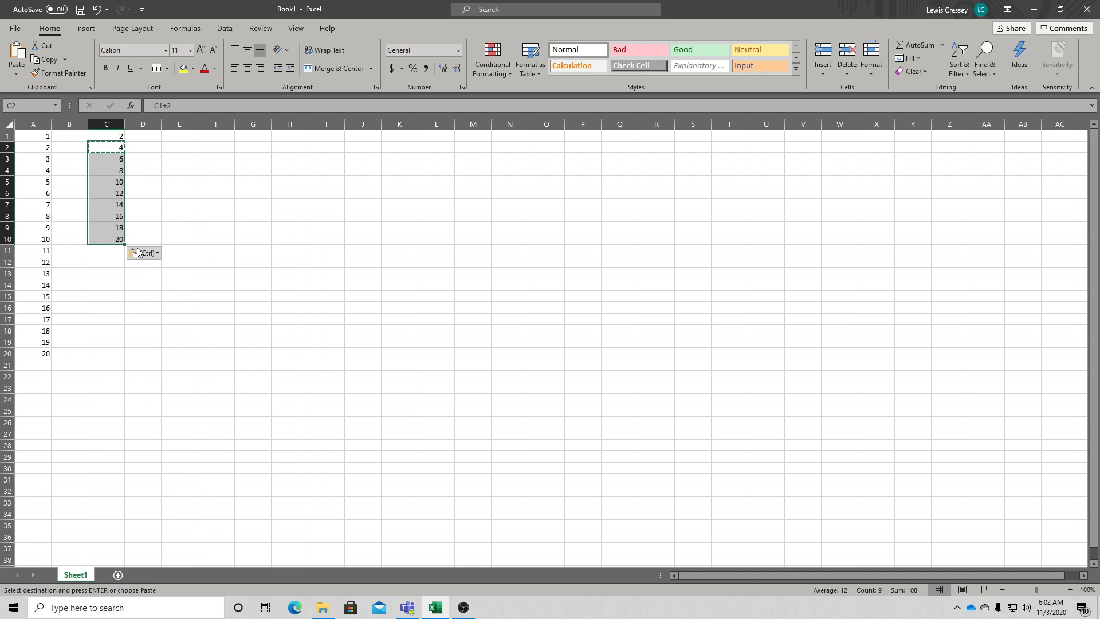
{"action": "left_click", "coordinate": [270, 219]}
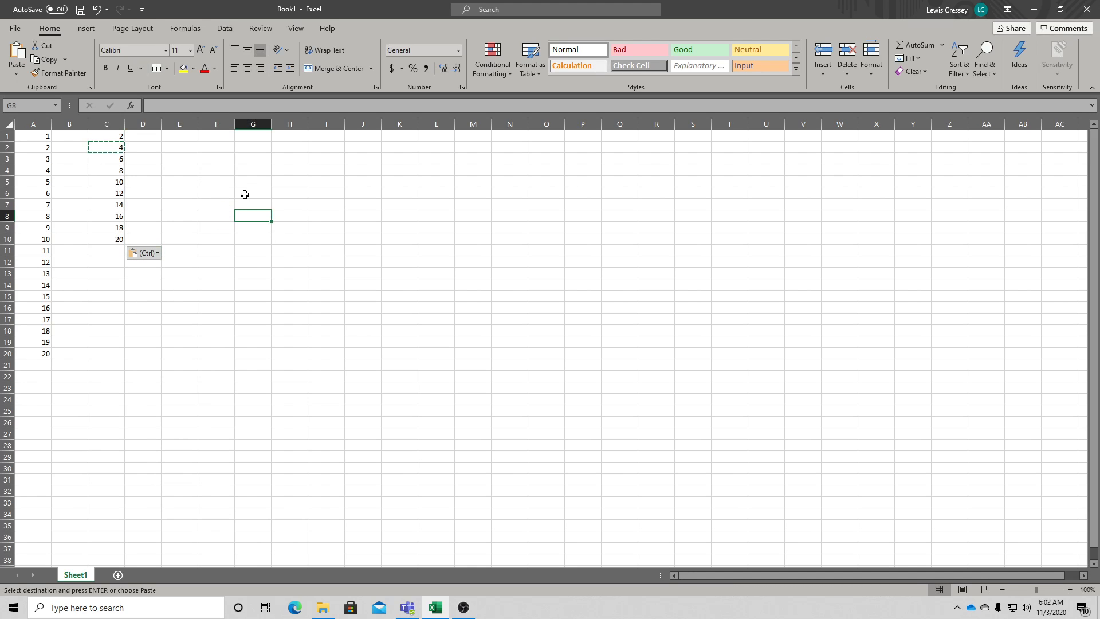
{"action": "key", "text": "Escape"}
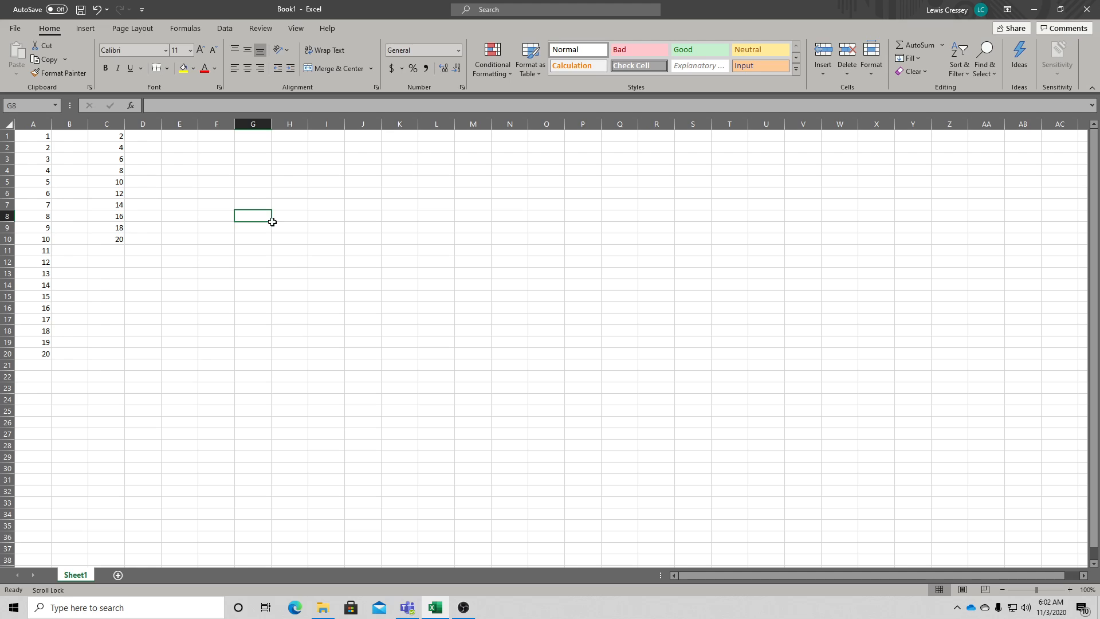
- Enter 8 in cell E1 and an addition formula referencing E1 in cell E2
{"action": "left_click", "coordinate": [194, 137]}
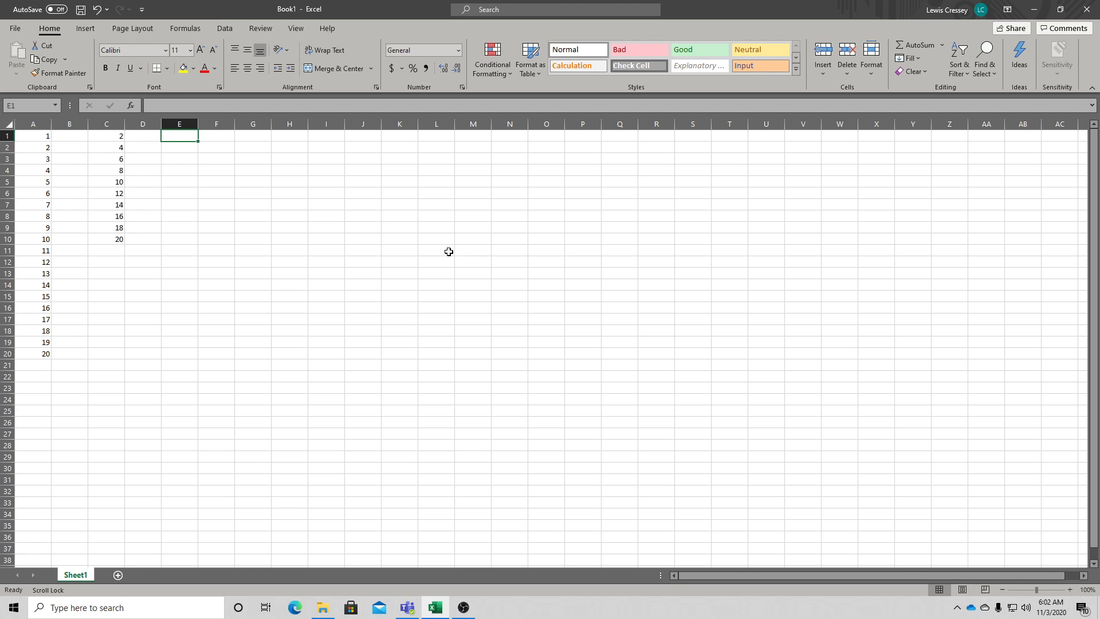
{"action": "type", "text": "8"}
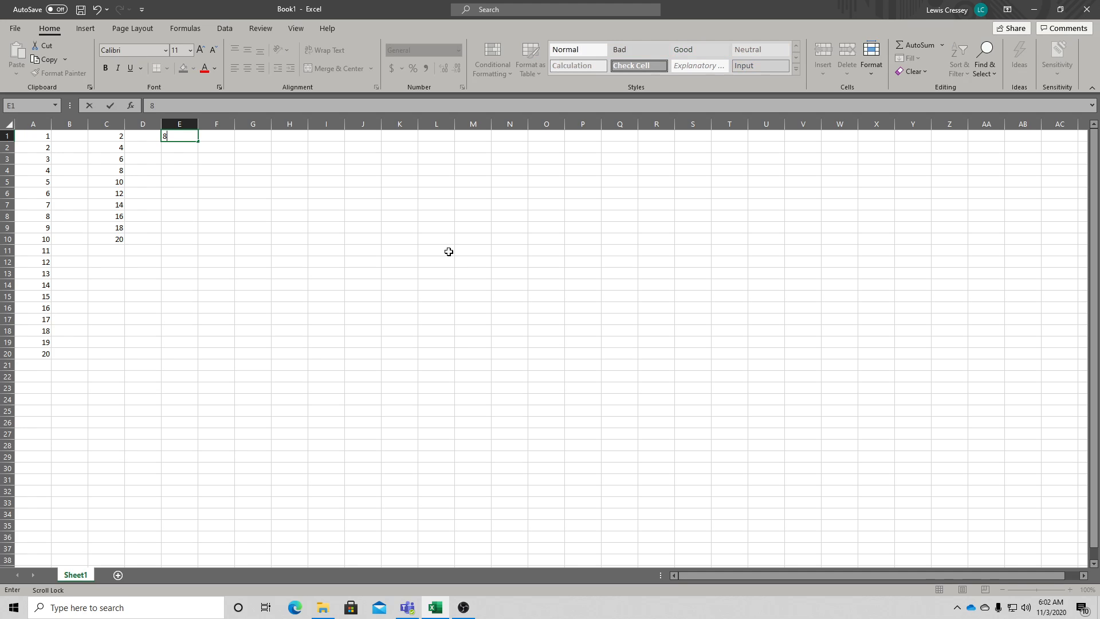
{"action": "key", "text": "Return"}
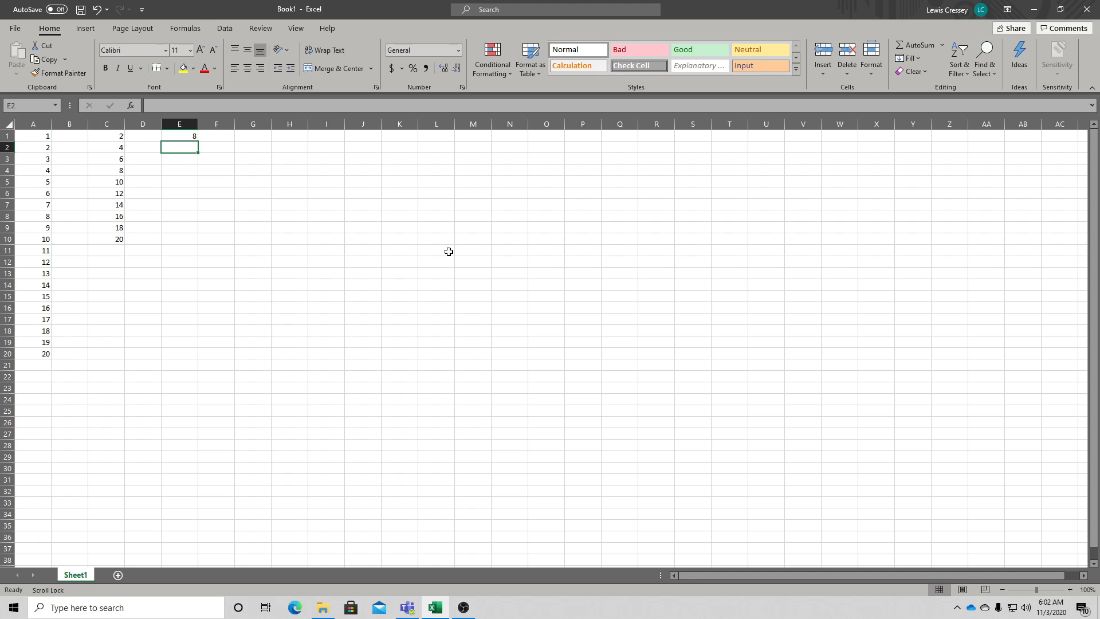
{"action": "type", "text": "="}
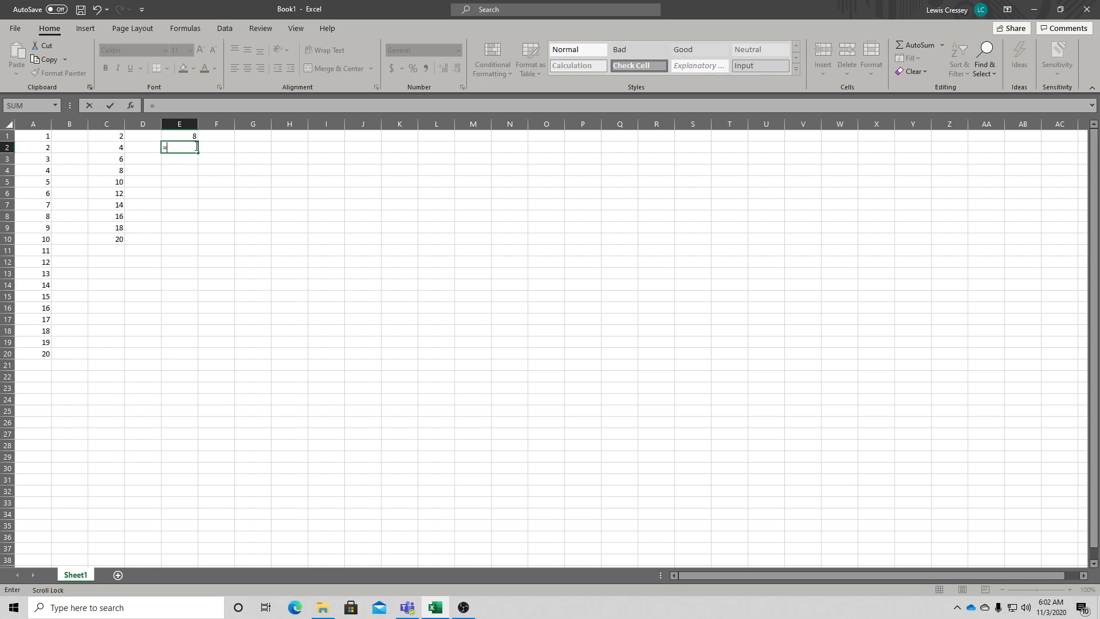
{"action": "left_click", "coordinate": [183, 133]}
{"action": "type", "text": "+8"}
{"action": "key", "text": "Return"}
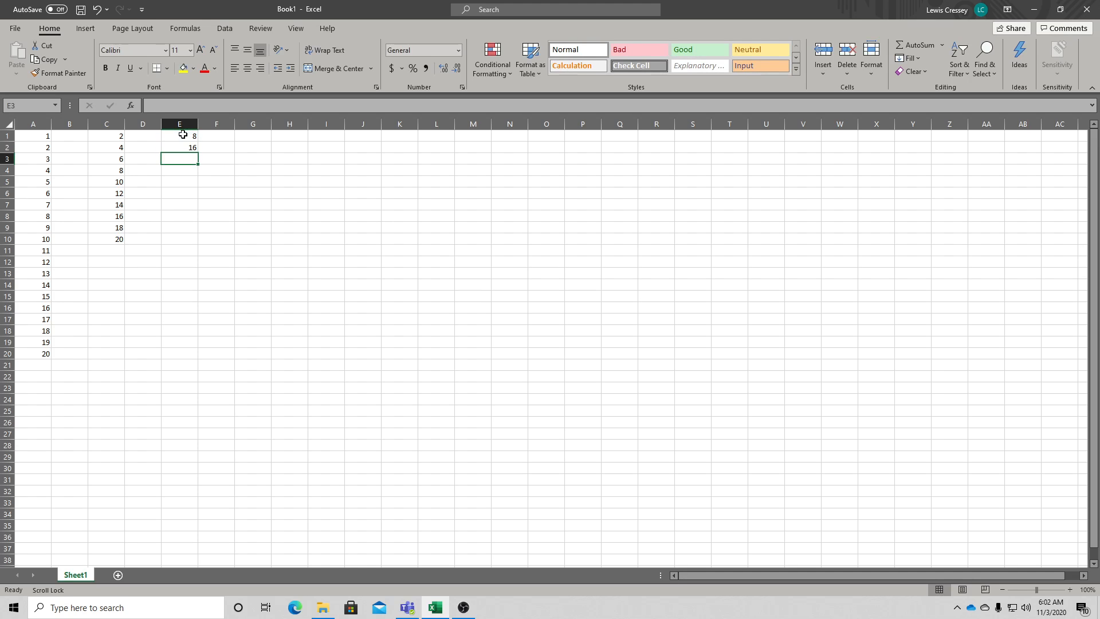
- Copy the formula in E2 and paste it down through E3:E25
{"action": "right_click", "coordinate": [180, 150]}
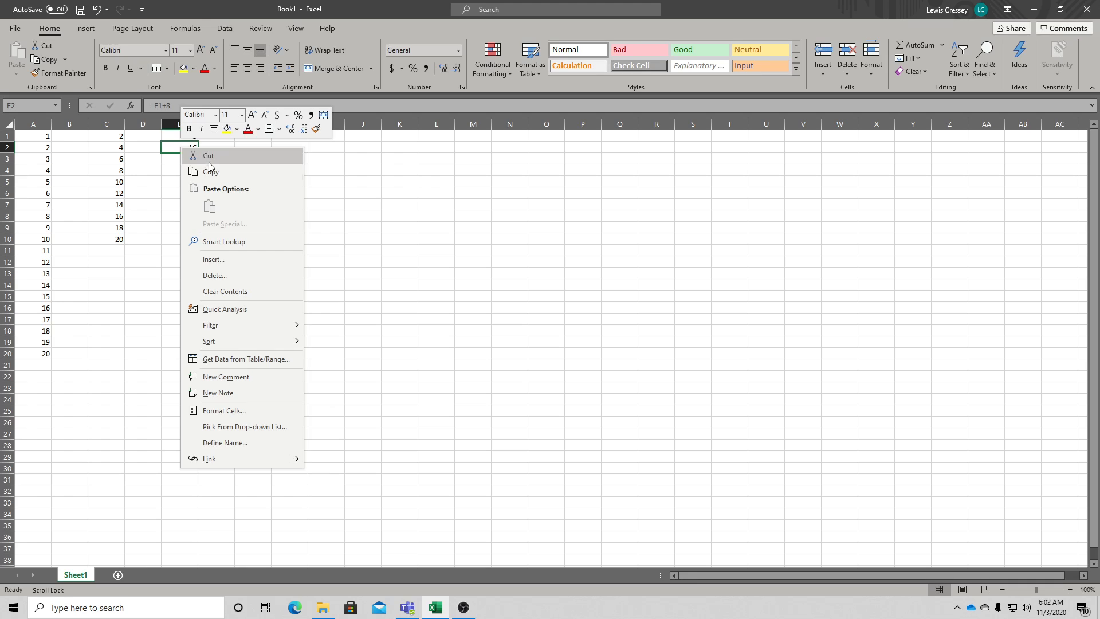
{"action": "left_click", "coordinate": [210, 172]}
{"action": "left_click", "coordinate": [183, 158]}
{"action": "left_click_drag", "start_coordinate": [182, 159], "coordinate": [176, 358]}
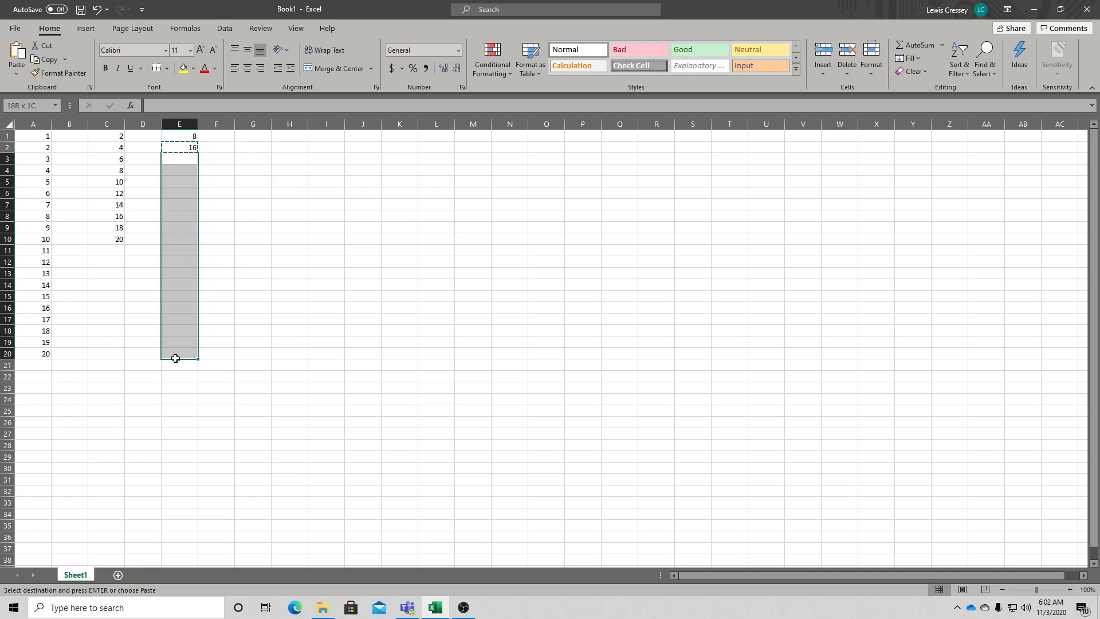
{"action": "left_click_drag", "start_coordinate": [176, 358], "coordinate": [175, 412]}
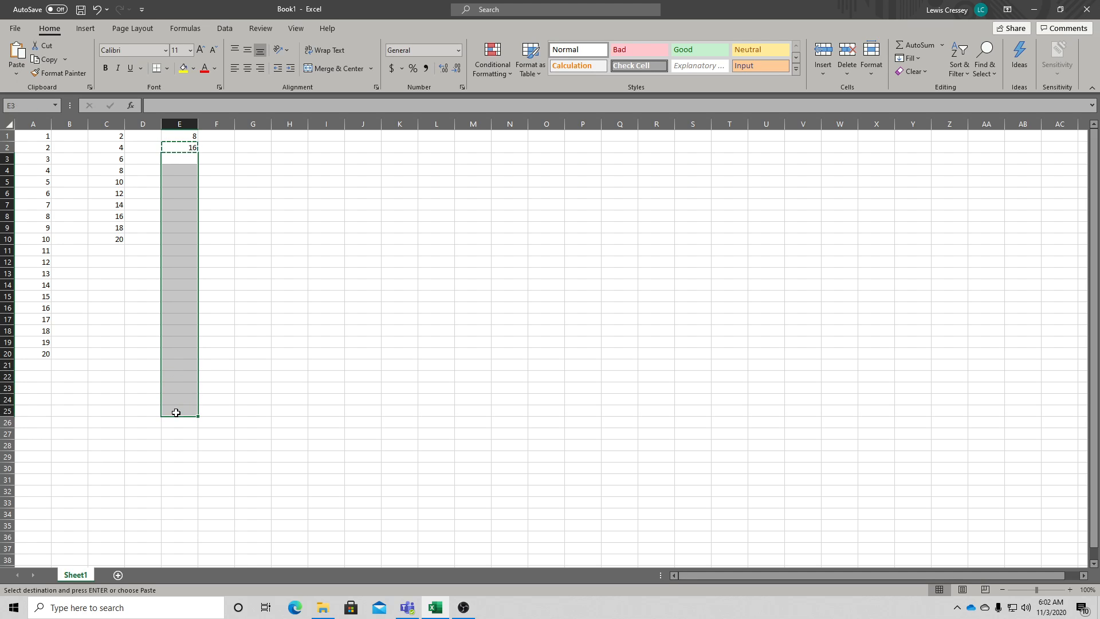
{"action": "right_click", "coordinate": [181, 307]}
{"action": "left_click", "coordinate": [213, 330]}
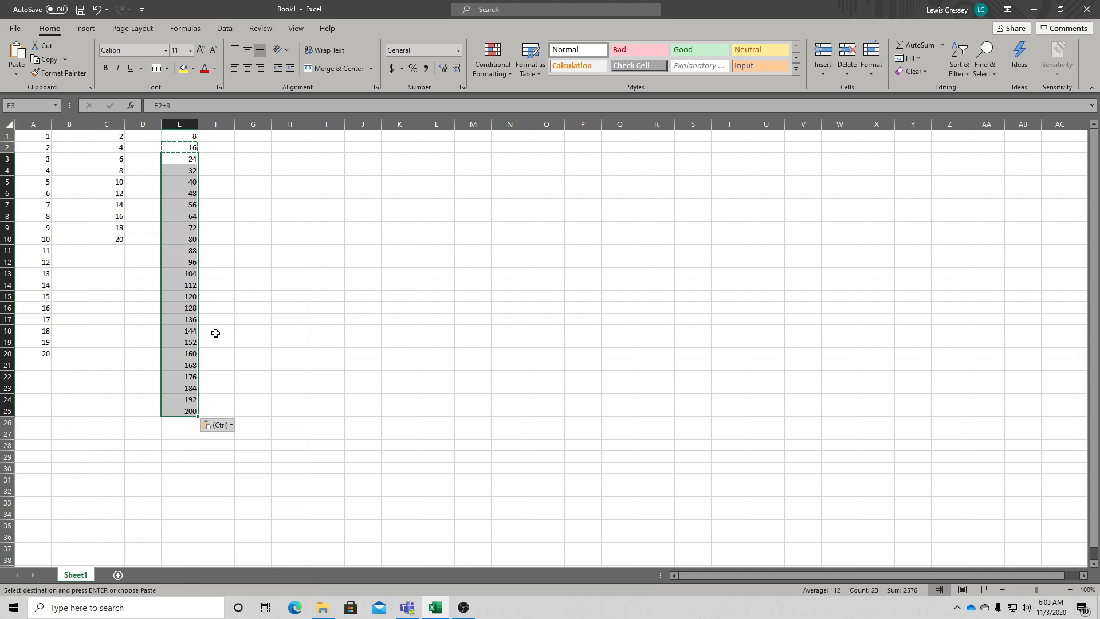
{"action": "left_click", "coordinate": [216, 193]}
{"action": "key", "text": "Escape"}
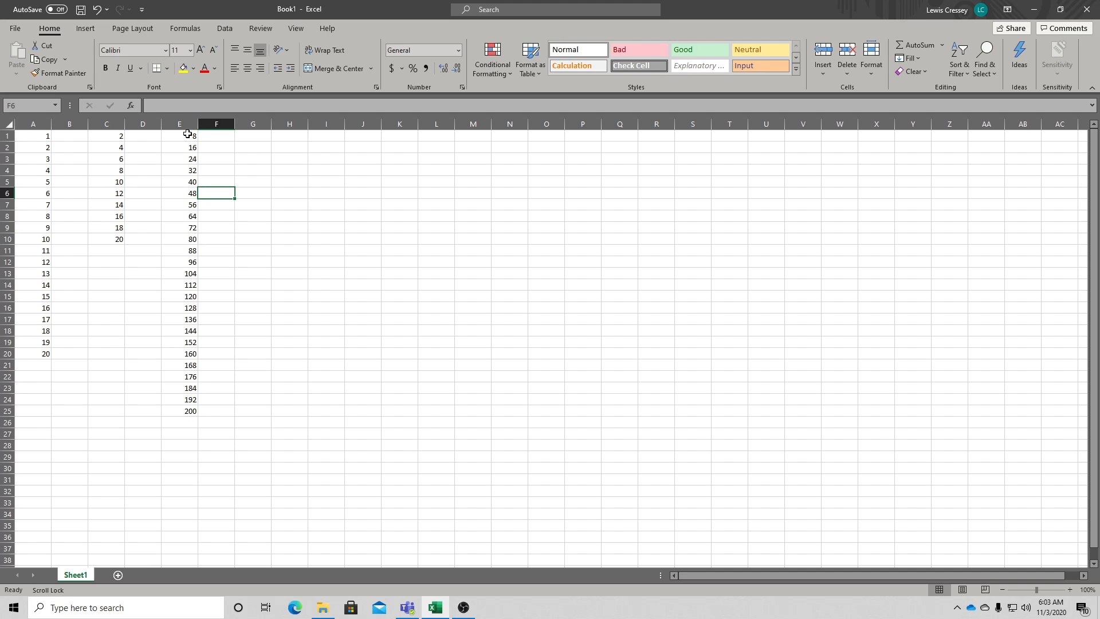
- Total column E into E26 with AutoSum
{"action": "left_click_drag", "start_coordinate": [187, 133], "coordinate": [182, 419]}
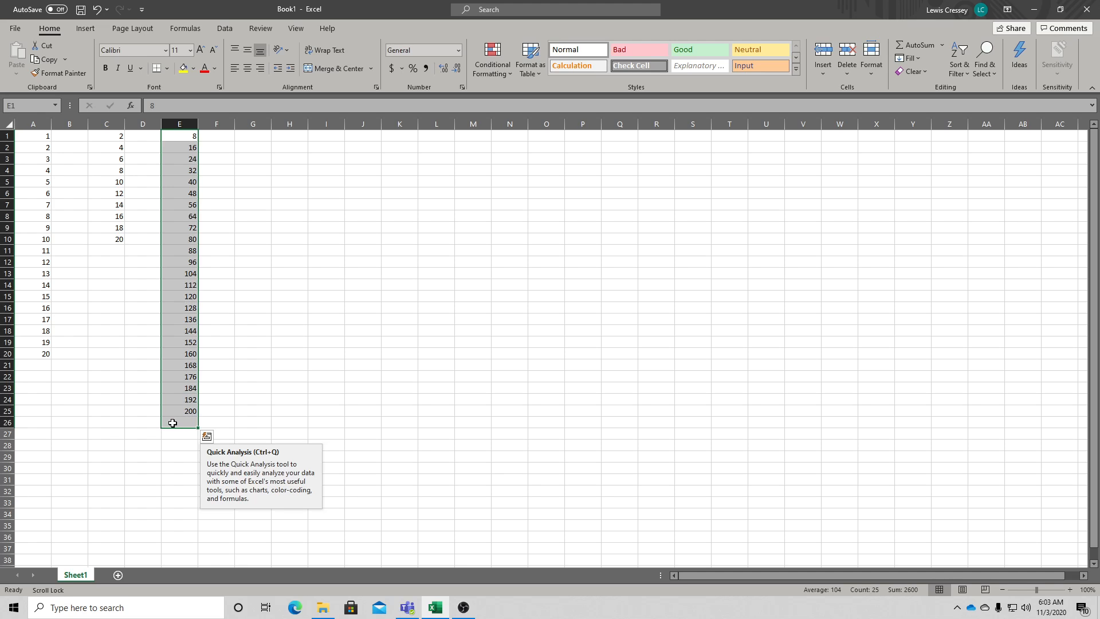
{"action": "left_click", "coordinate": [910, 44]}
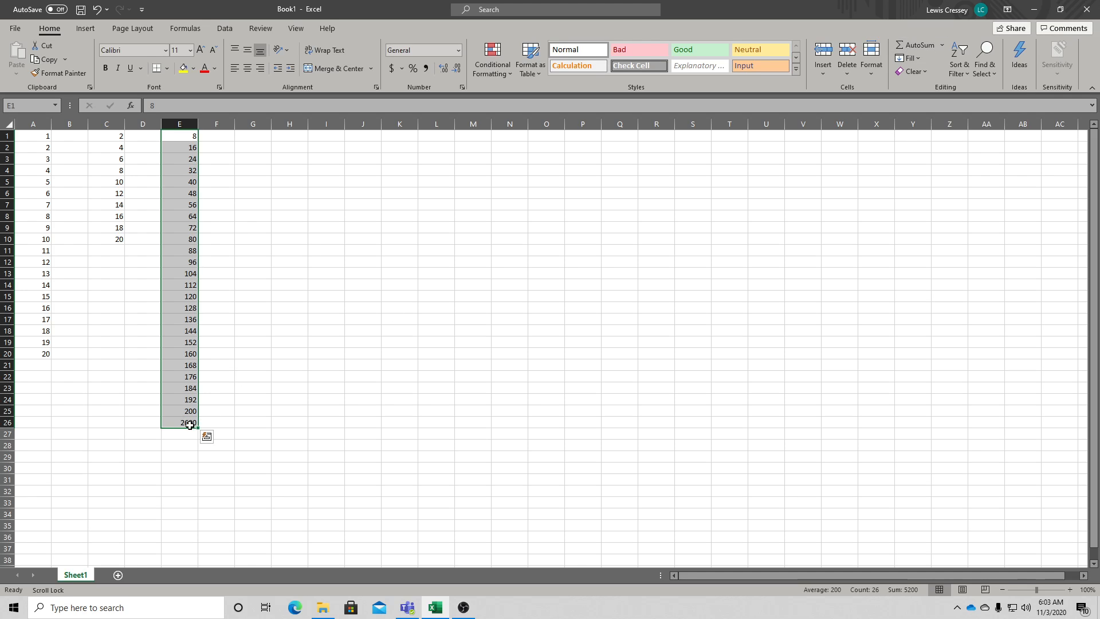
{"action": "left_click", "coordinate": [225, 411]}
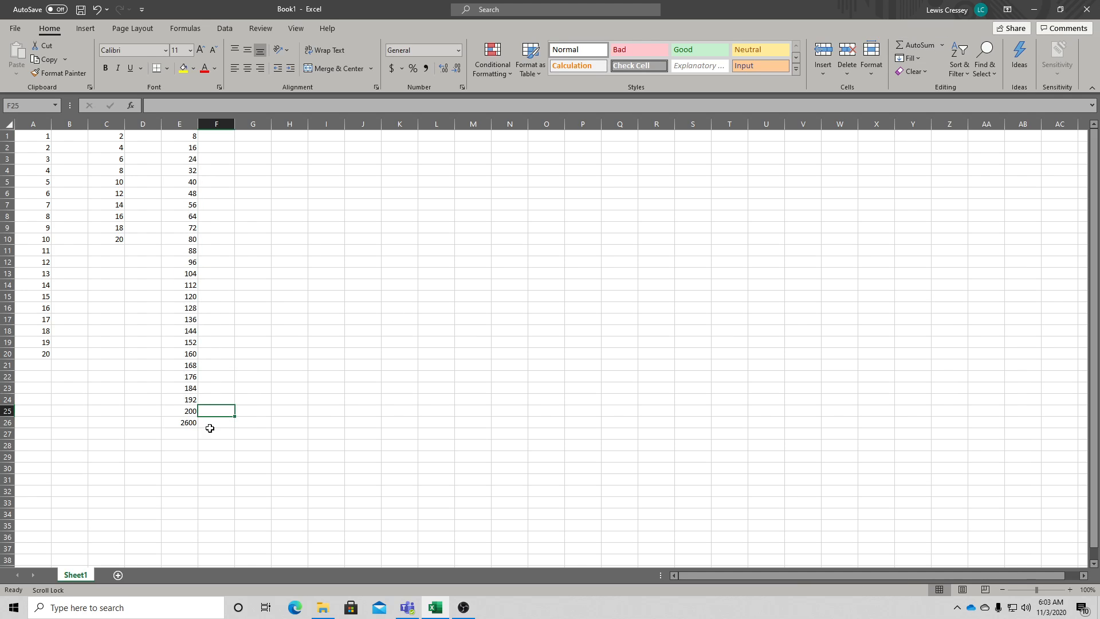
- Clear E26 and enter the formula =SUM(E1:E25) in it by hand
{"action": "left_click", "coordinate": [186, 423]}
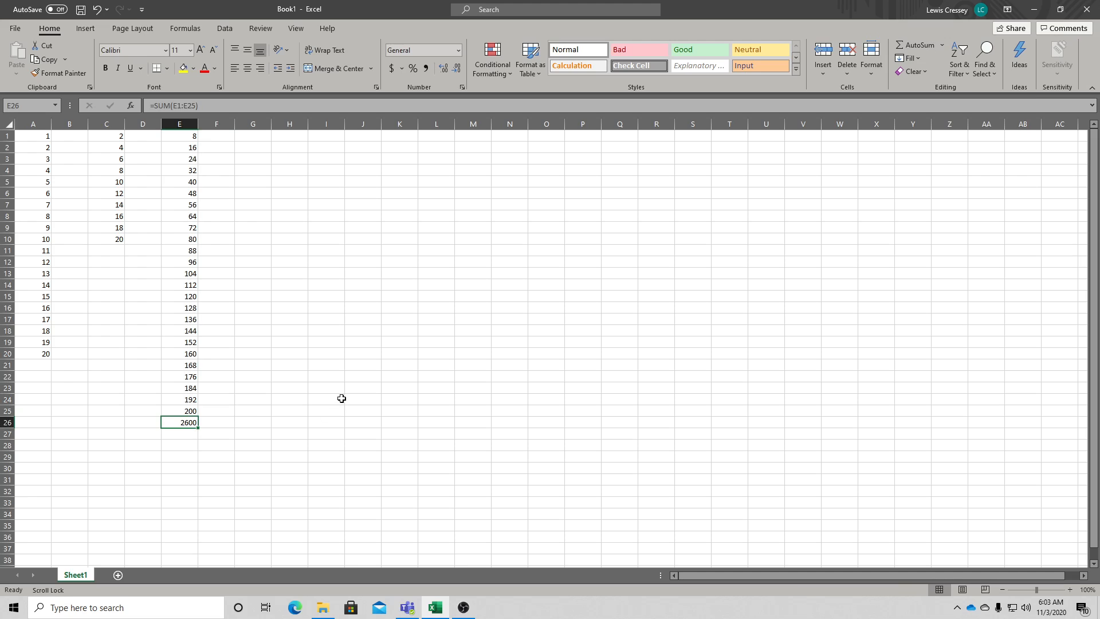
{"action": "key", "text": "Delete"}
{"action": "type", "text": "="}
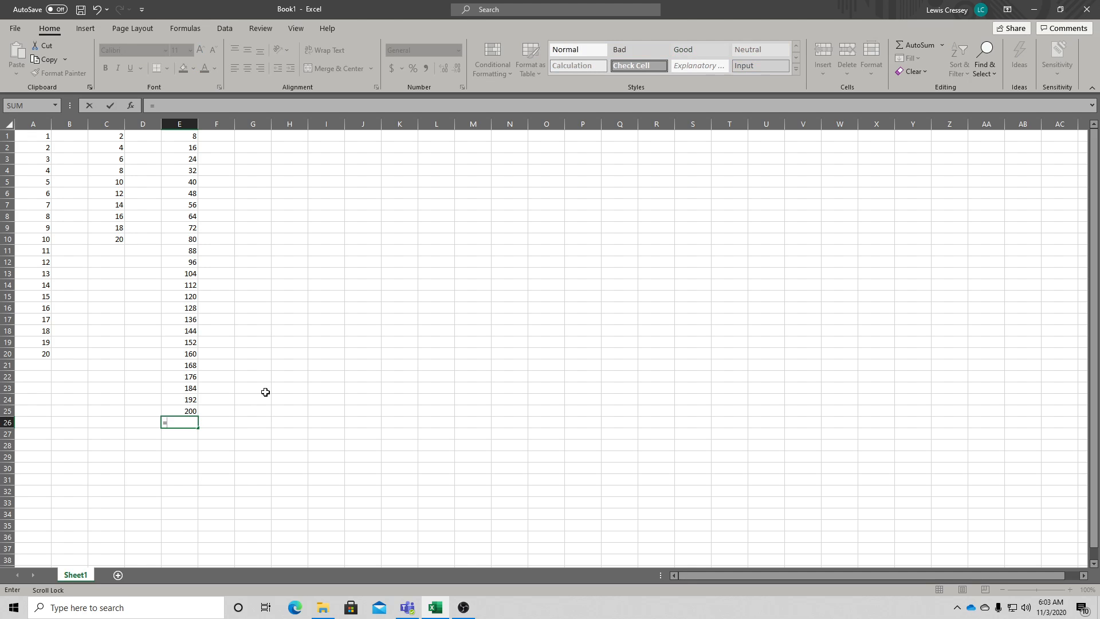
{"action": "type", "text": "sum"}
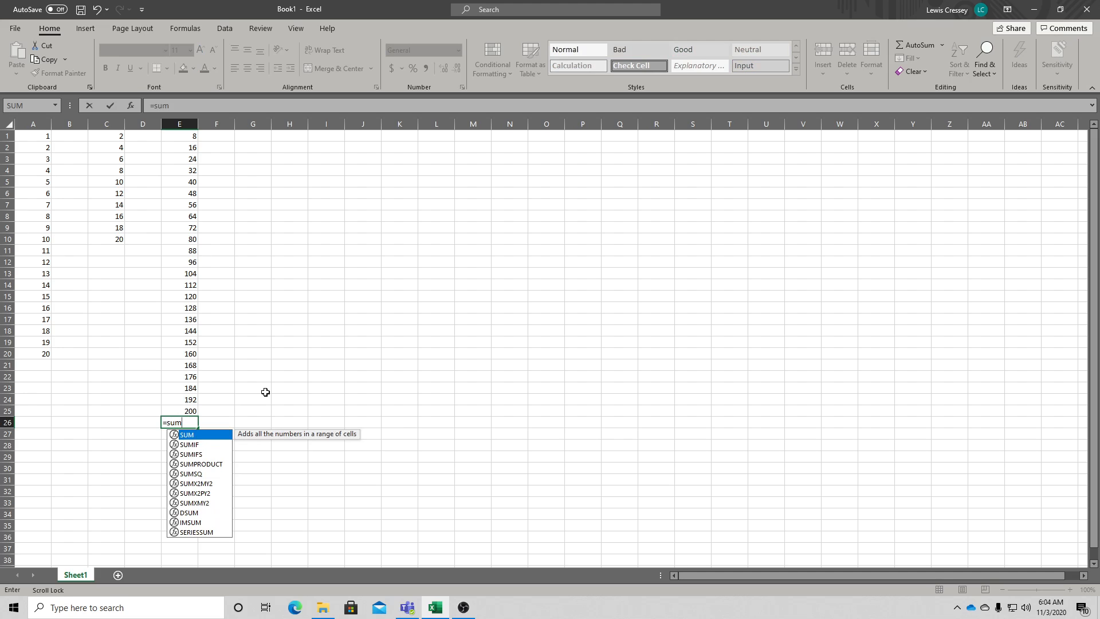
{"action": "type", "text": "("}
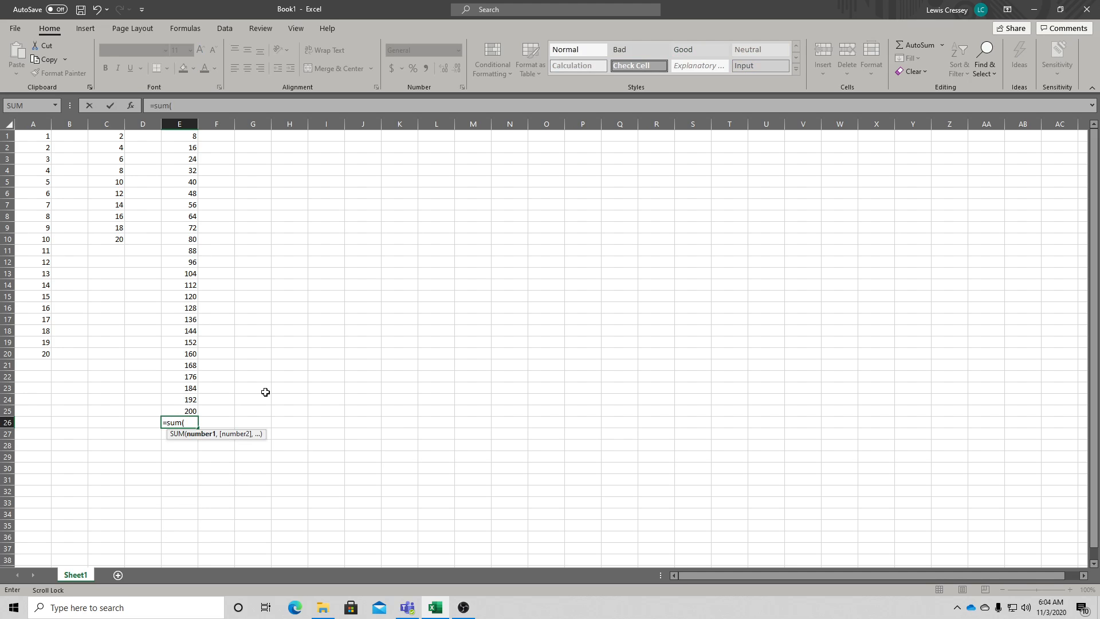
{"action": "left_click_drag", "start_coordinate": [189, 136], "coordinate": [189, 411]}
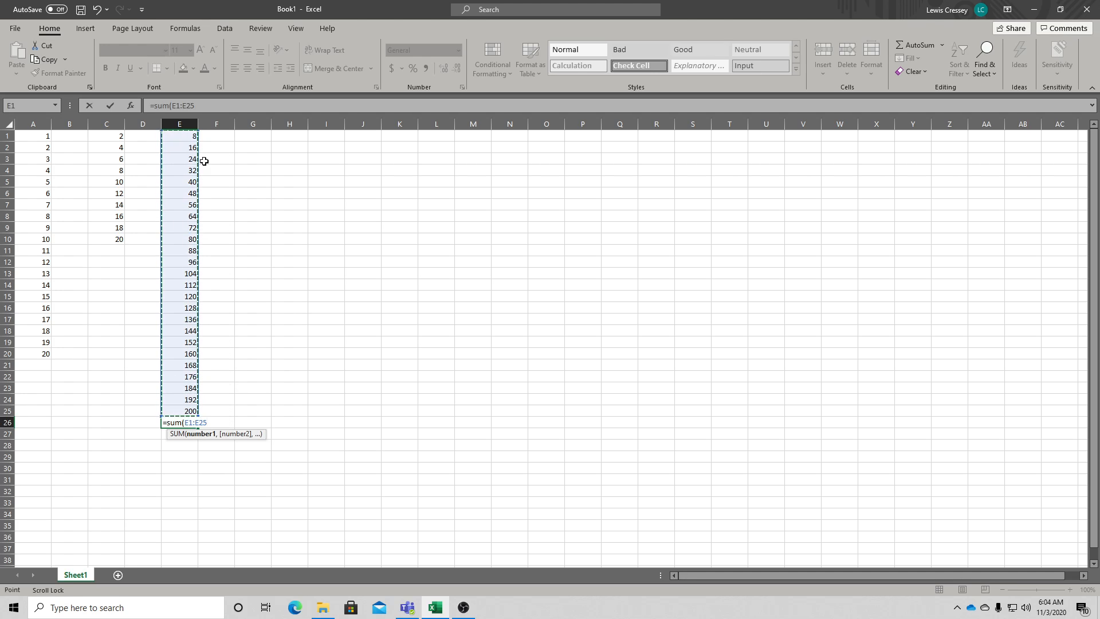
{"action": "type", "text": ")"}
{"action": "key", "text": "Return"}
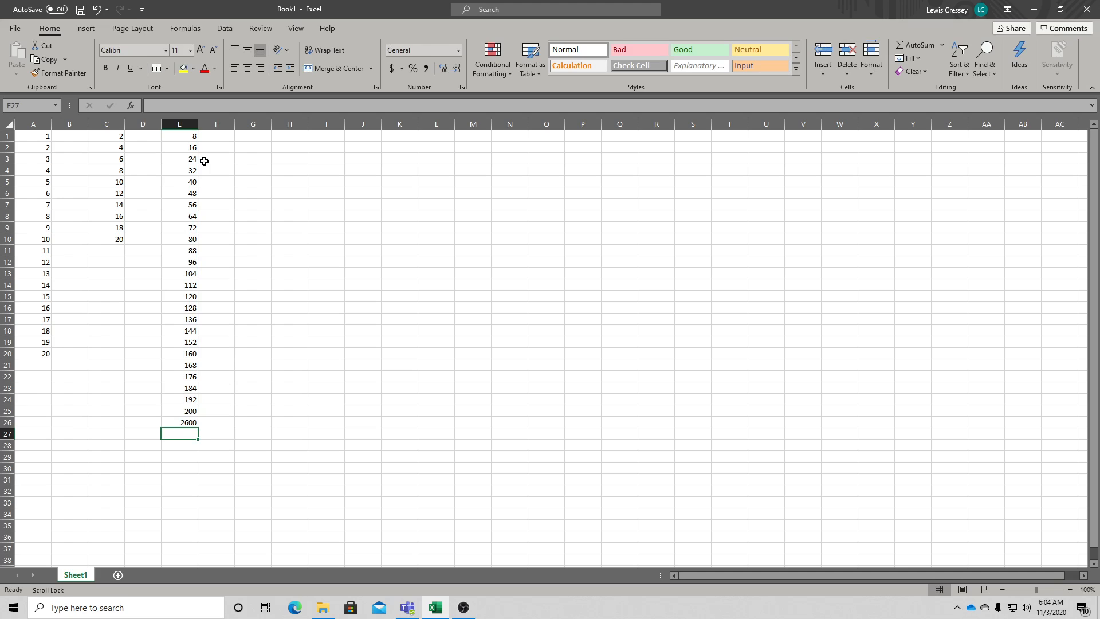
- Make the total in E26 bold
{"action": "left_click", "coordinate": [186, 422]}
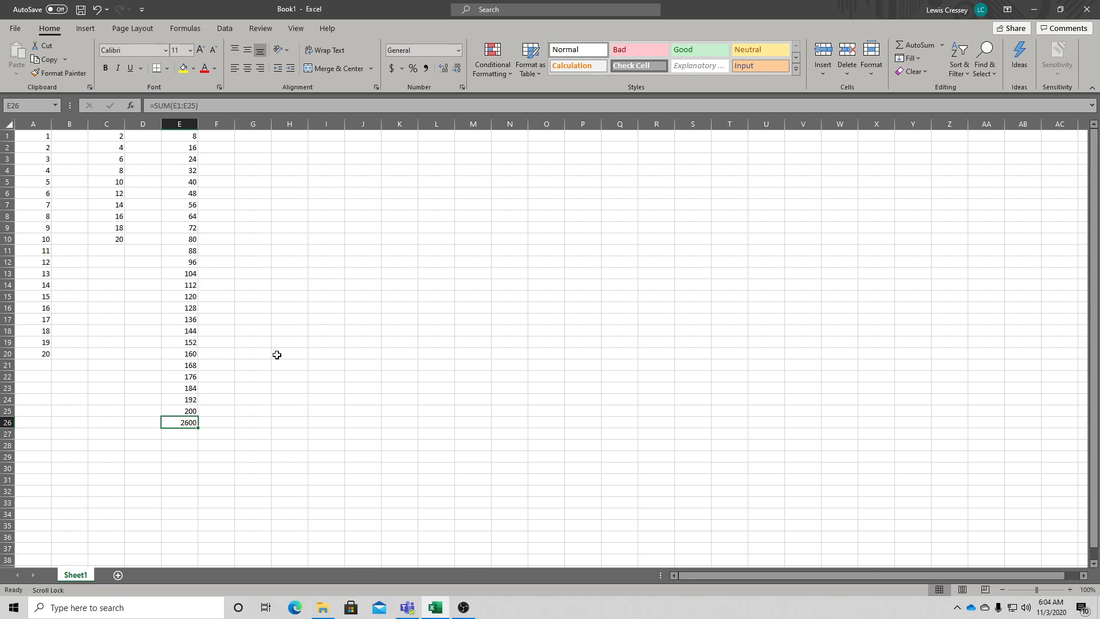
{"action": "left_click_drag", "start_coordinate": [183, 136], "coordinate": [177, 413]}
{"action": "left_click", "coordinate": [184, 422]}
{"action": "left_click", "coordinate": [110, 65]}
- Enter 1 in cell G1 and the formula =G1*2 in cell G2
{"action": "left_click", "coordinate": [266, 135]}
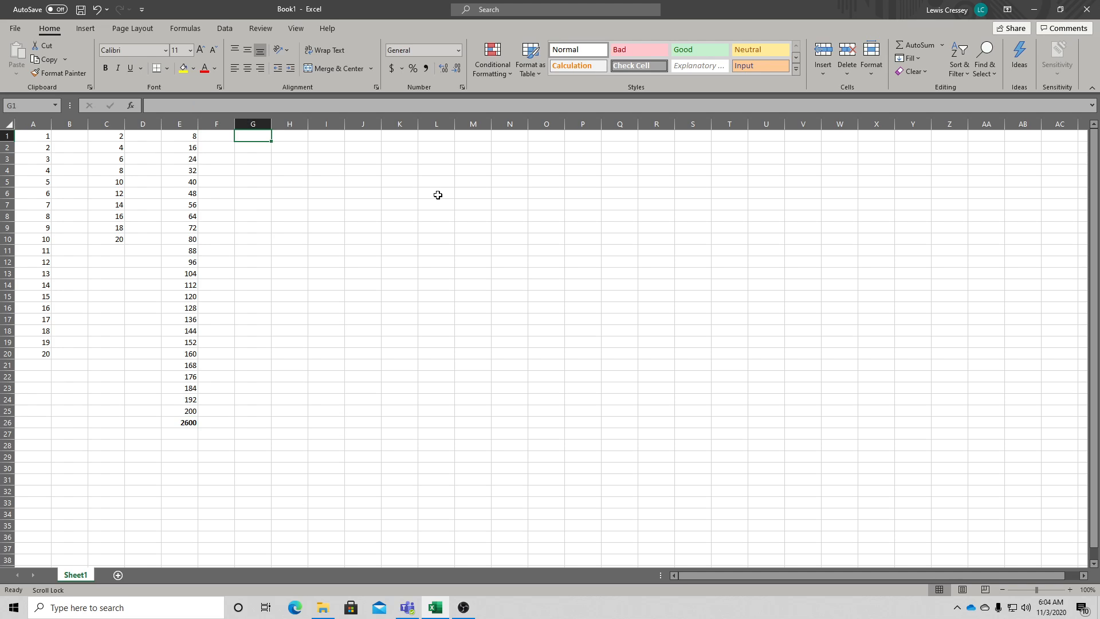
{"action": "type", "text": "1"}
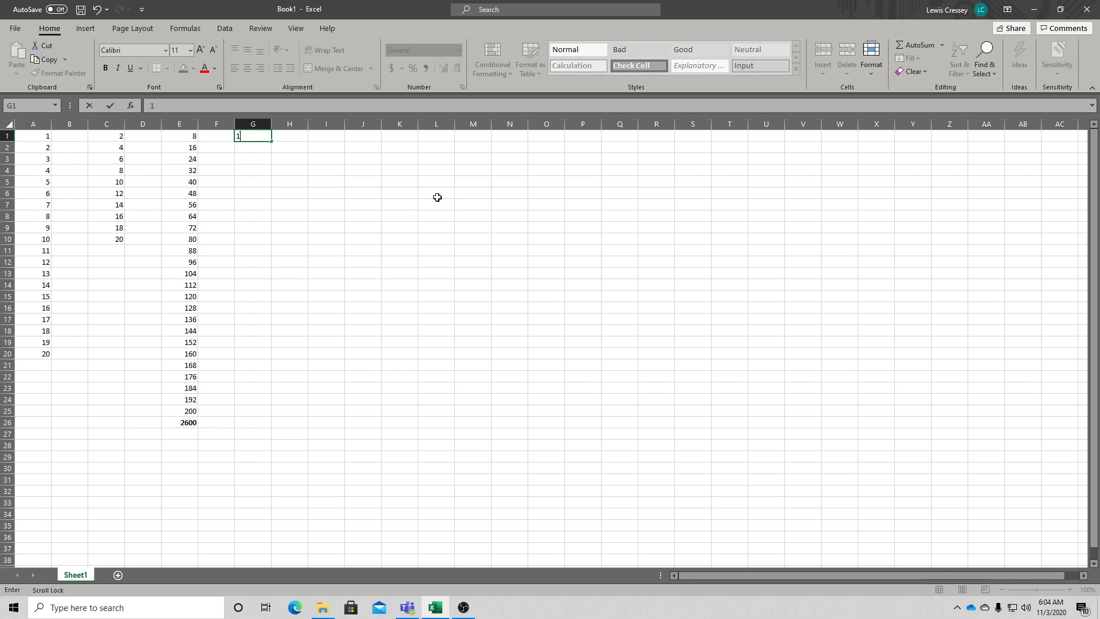
{"action": "scroll", "coordinate": [437, 197], "scroll_direction": "down", "scroll_amount": 1}
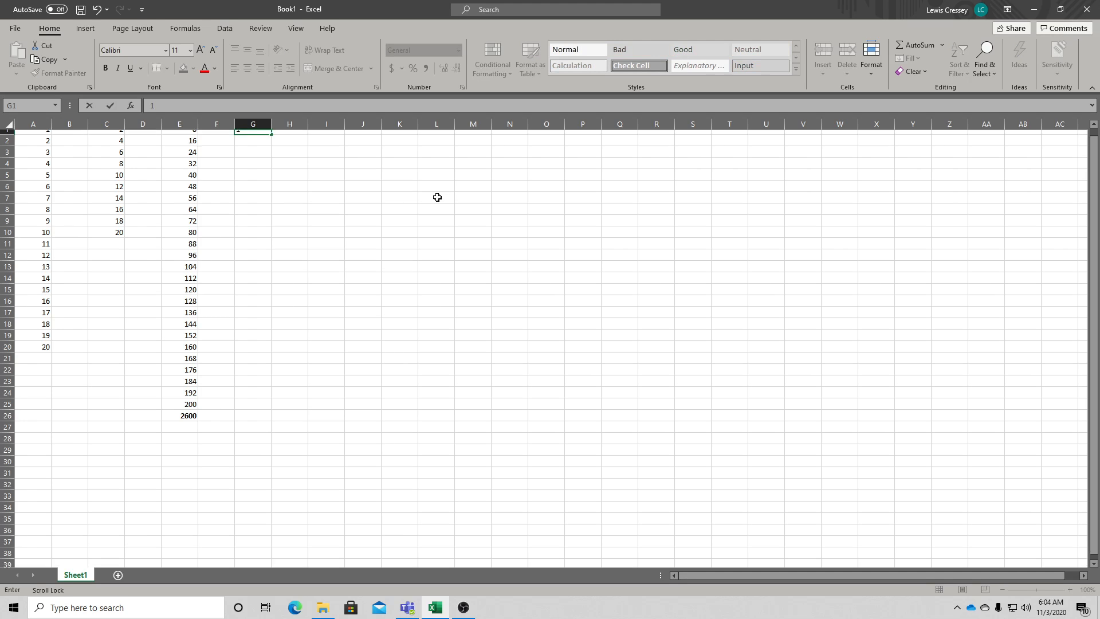
{"action": "scroll", "coordinate": [432, 193], "scroll_direction": "up", "scroll_amount": 1}
{"action": "key", "text": "Return"}
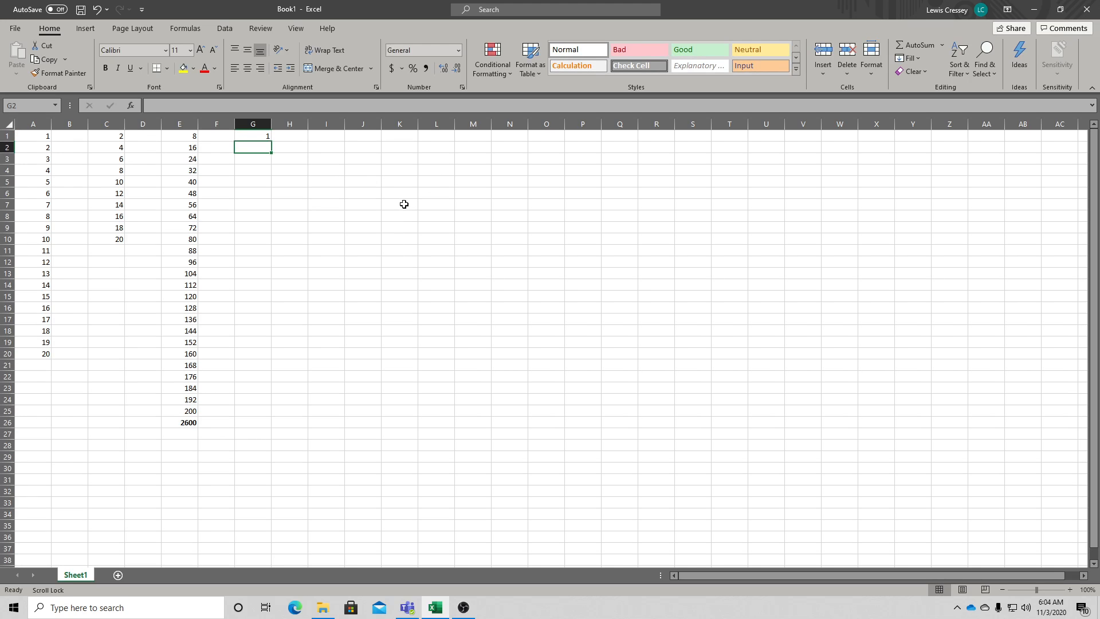
{"action": "type", "text": "="}
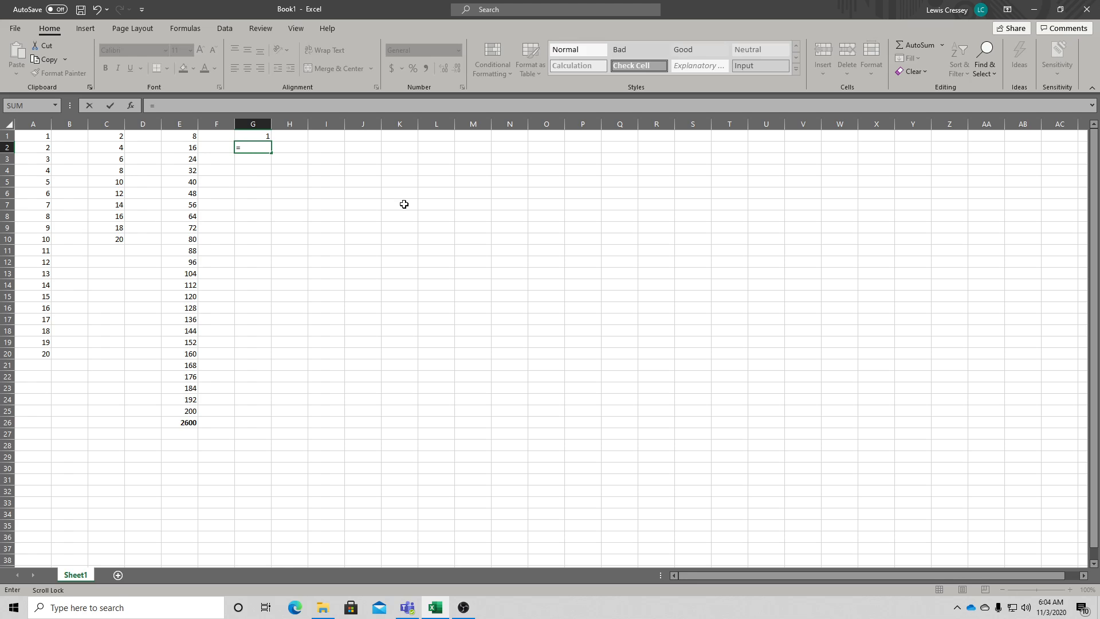
{"action": "left_click", "coordinate": [257, 135]}
{"action": "type", "text": "*"}
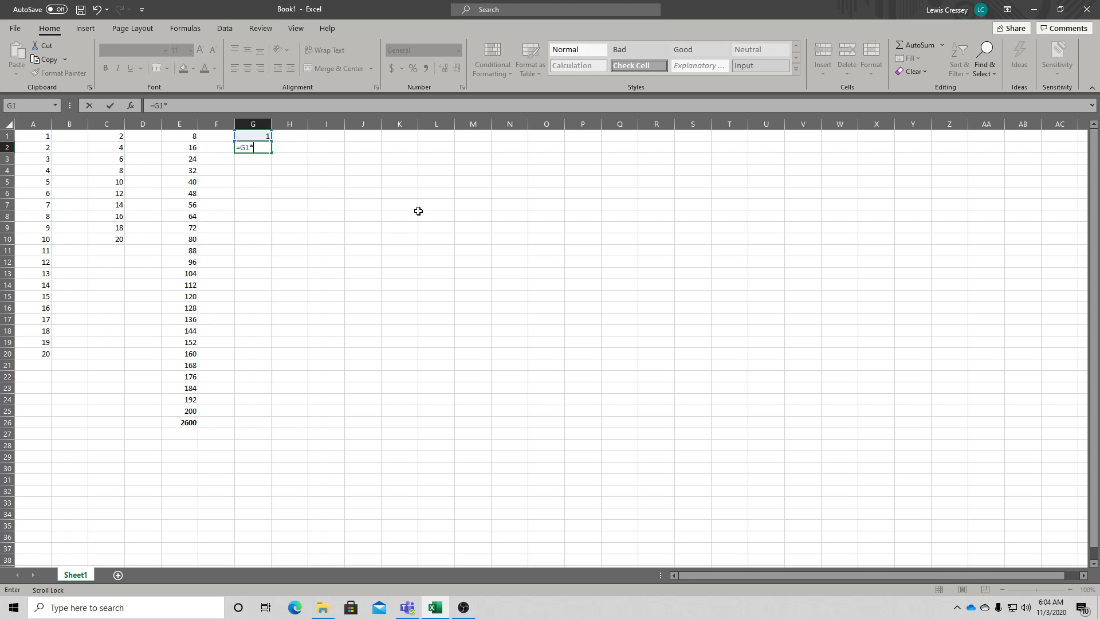
{"action": "key", "text": "Return"}
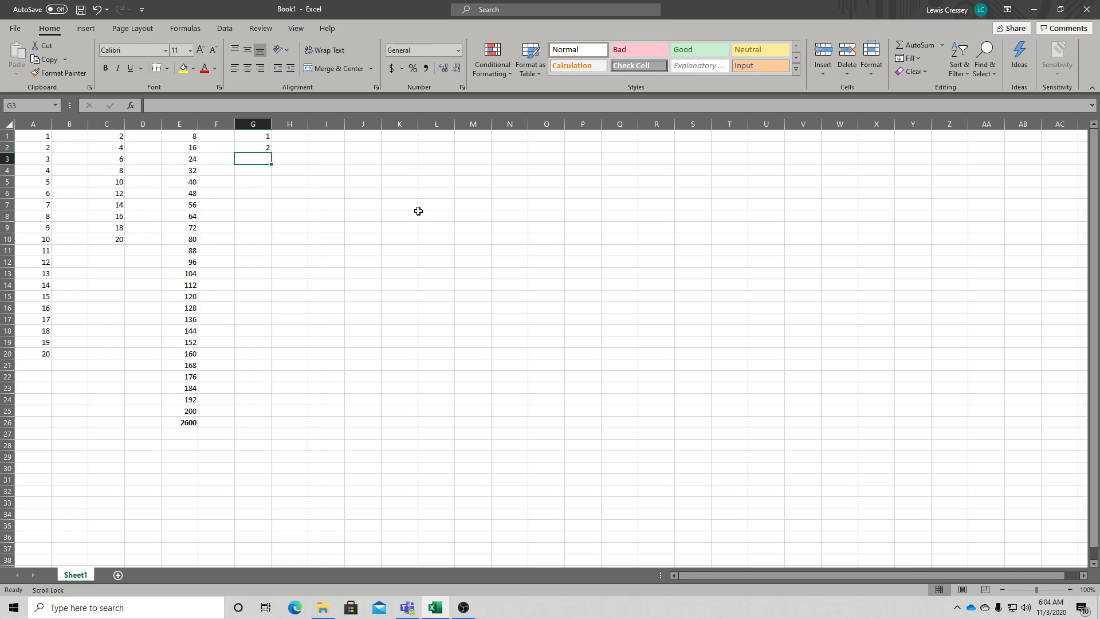
- Copy the formula in G2 and paste it down through G3:G35
{"action": "left_click", "coordinate": [256, 147]}
{"action": "right_click", "coordinate": [261, 148]}
{"action": "left_click", "coordinate": [291, 170]}
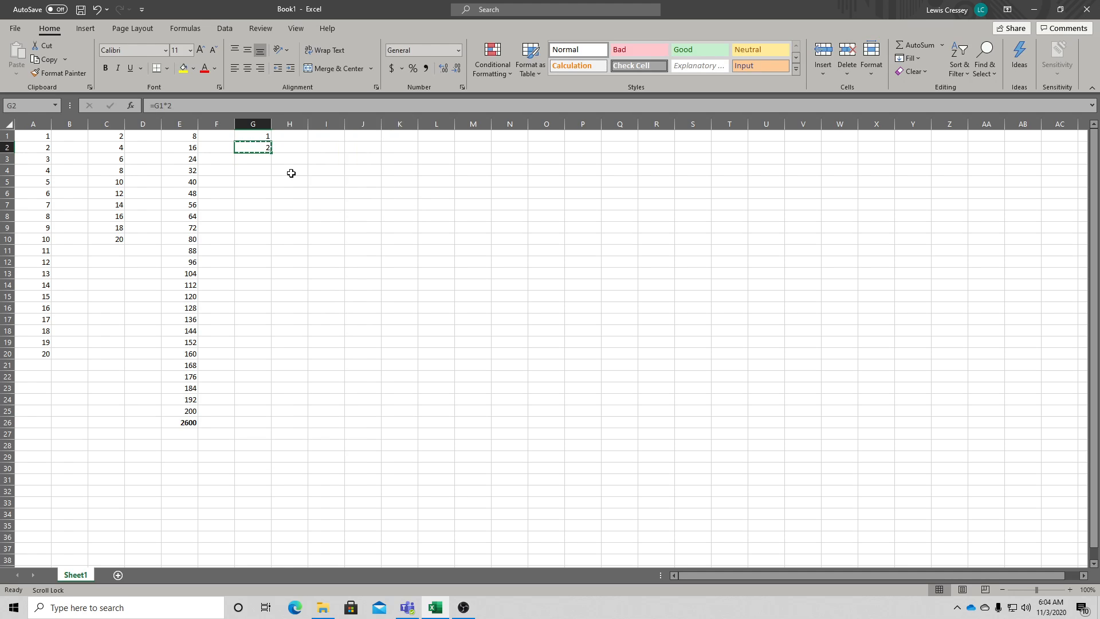
{"action": "left_click_drag", "start_coordinate": [248, 158], "coordinate": [245, 521]}
{"action": "right_click", "coordinate": [250, 442]}
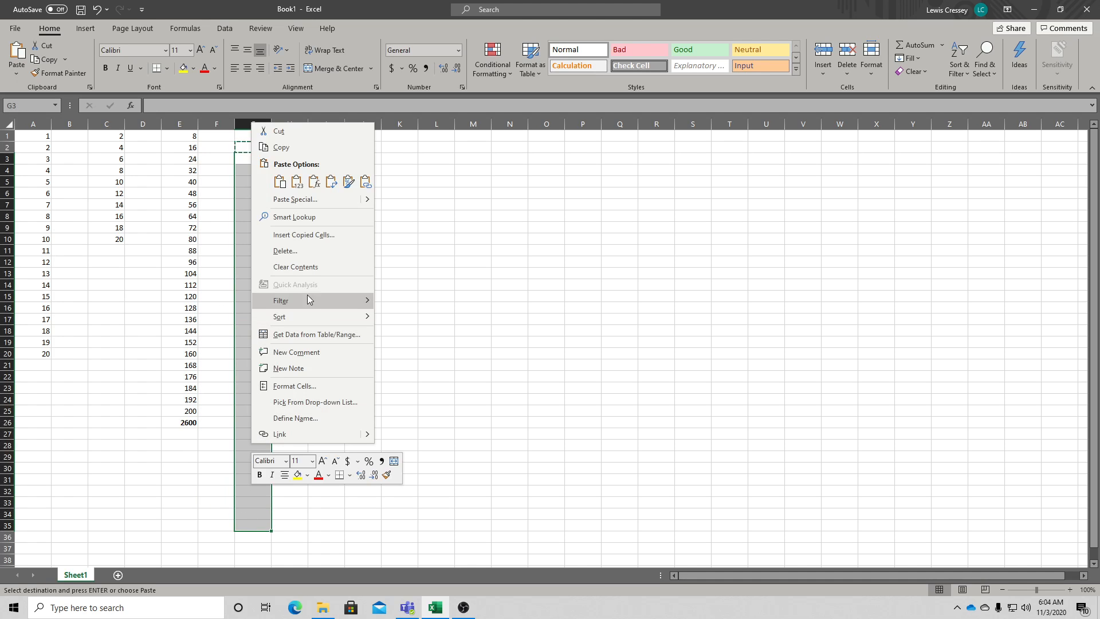
{"action": "left_click", "coordinate": [279, 181]}
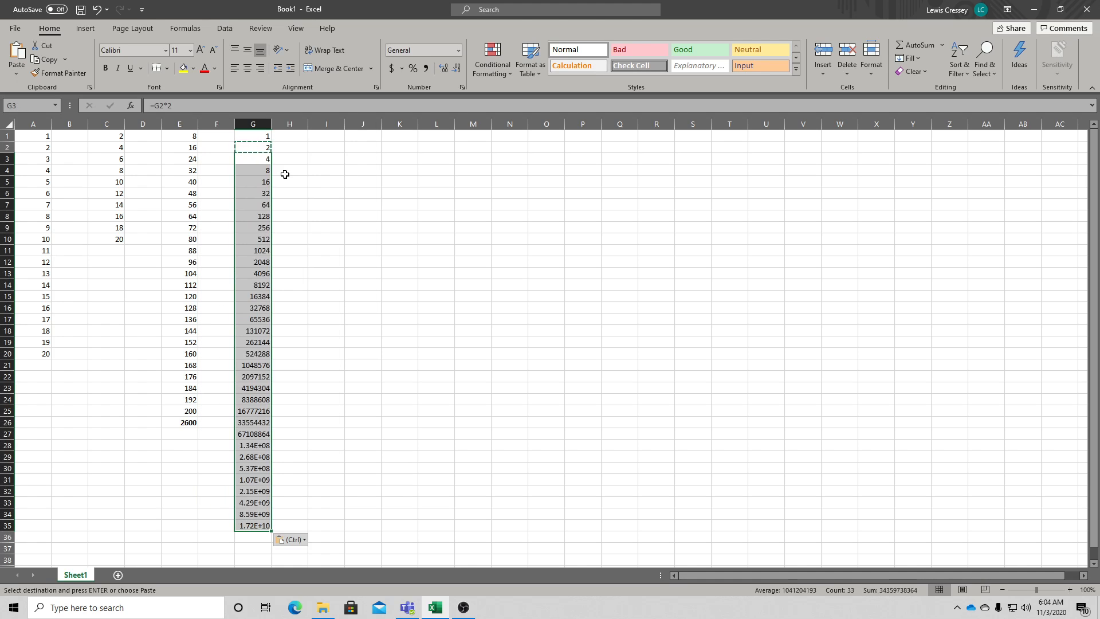
{"action": "left_click", "coordinate": [323, 202]}
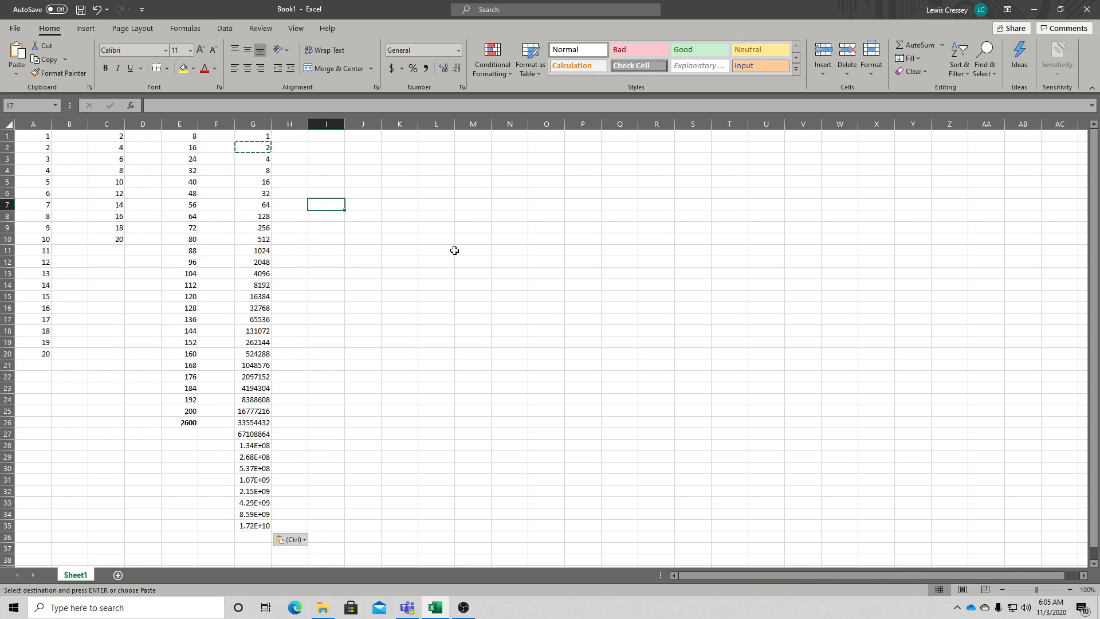
{"action": "key", "text": "Escape"}
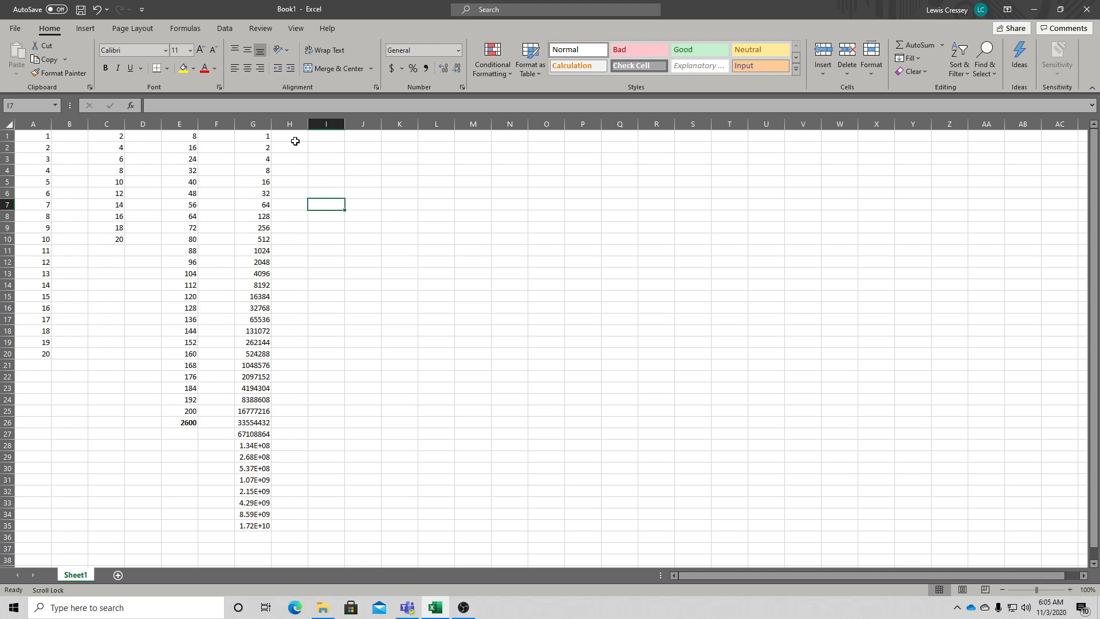
- Examine the formulas in several column G cells and select G2:G21
{"action": "left_click", "coordinate": [266, 138]}
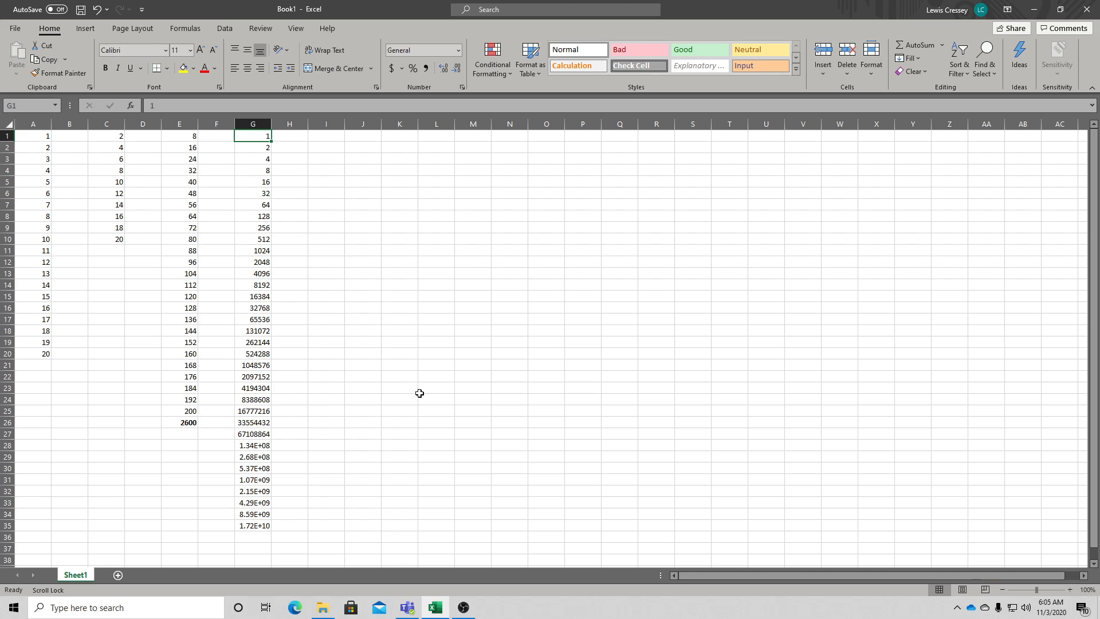
{"action": "left_click", "coordinate": [255, 403]}
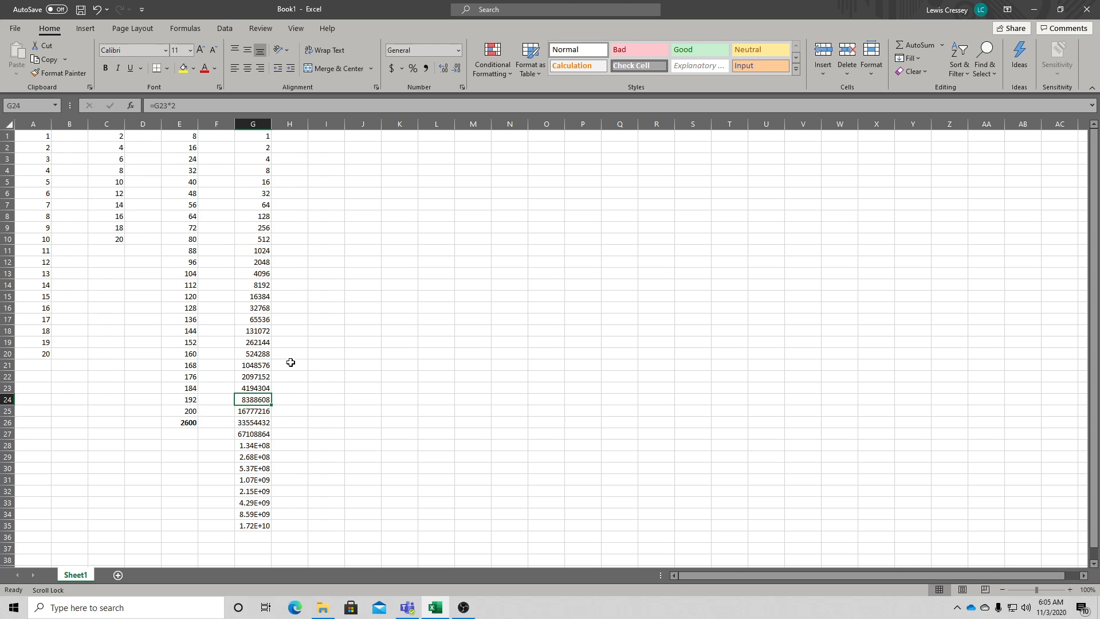
{"action": "left_click", "coordinate": [254, 363]}
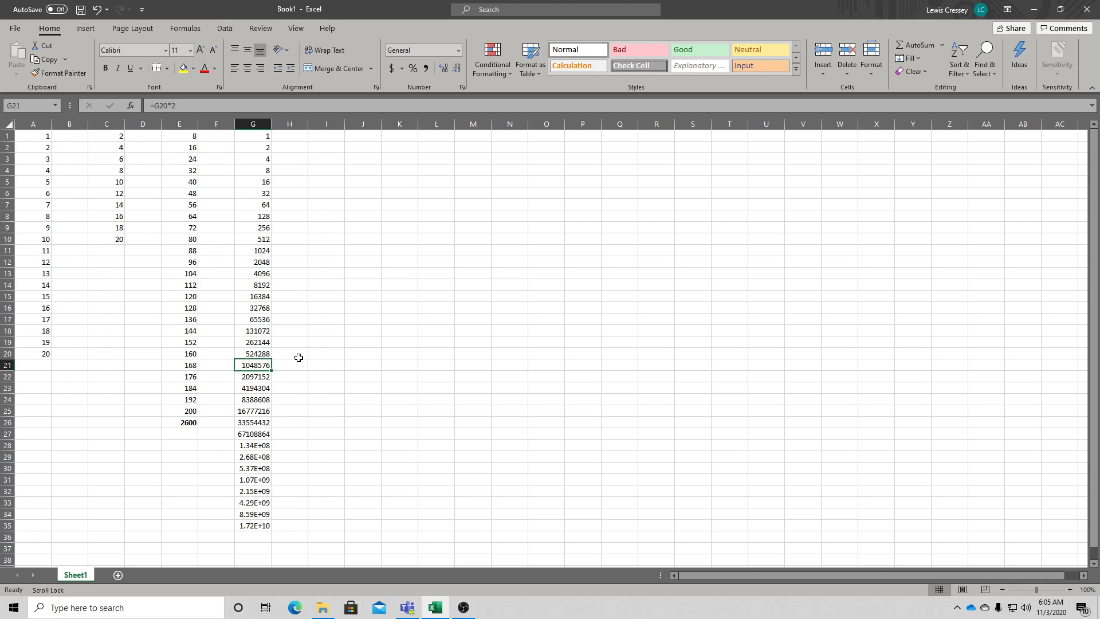
{"action": "left_click", "coordinate": [253, 354]}
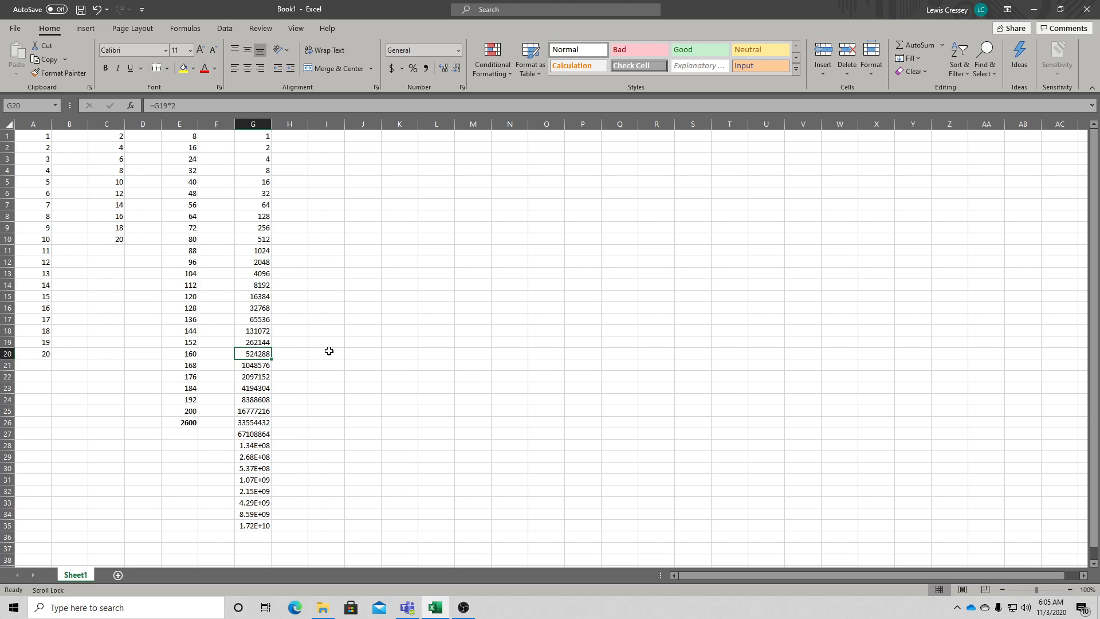
{"action": "left_click", "coordinate": [259, 364]}
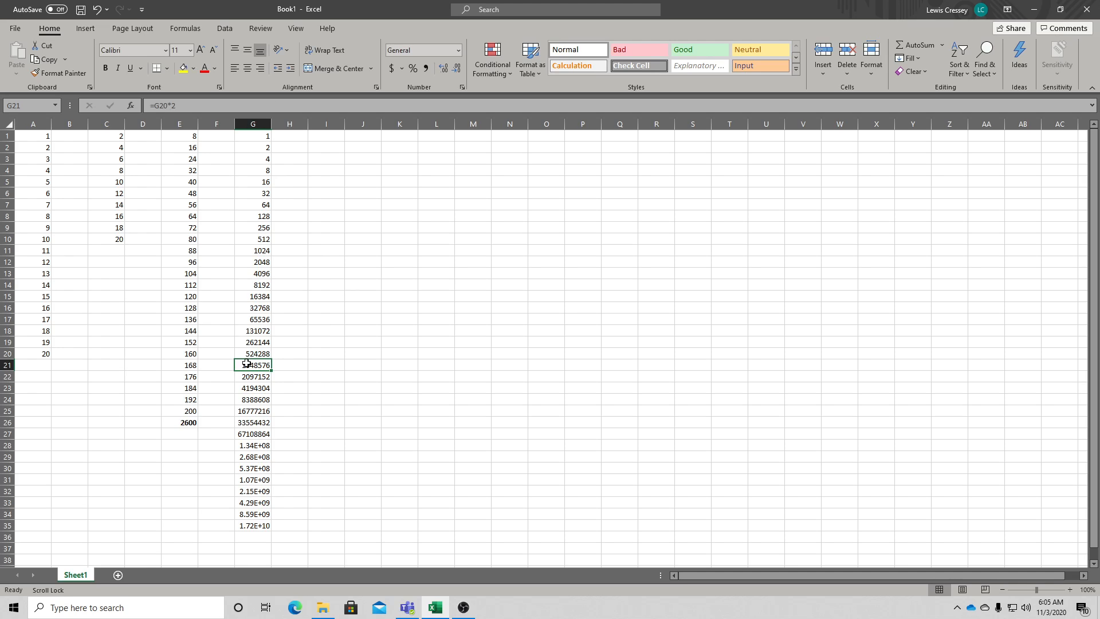
{"action": "left_click", "coordinate": [250, 135]}
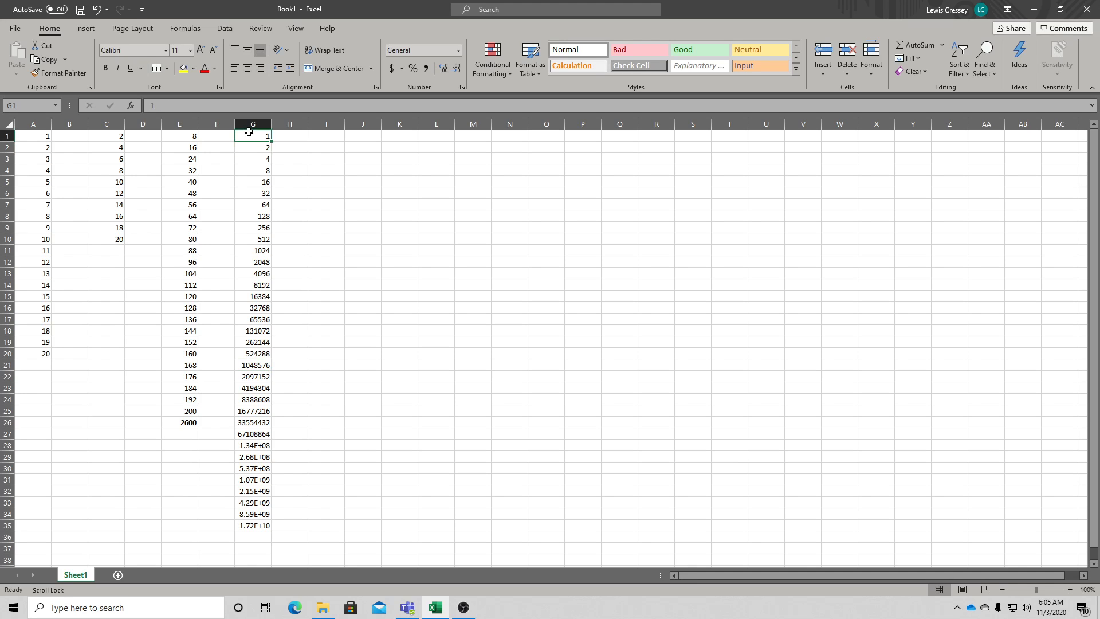
{"action": "left_click", "coordinate": [257, 148]}
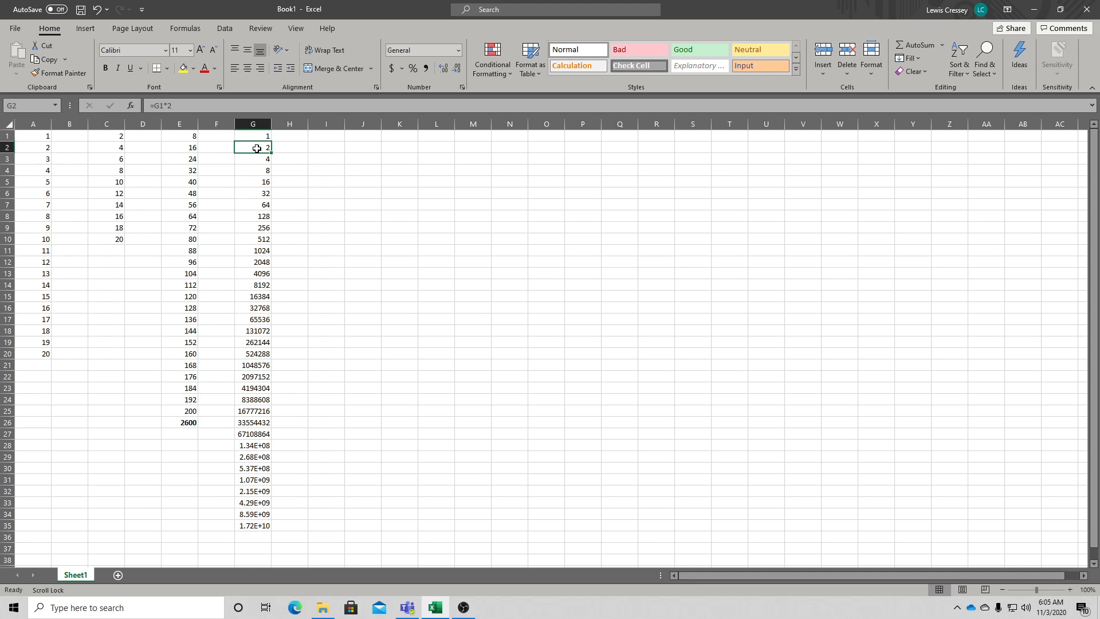
{"action": "left_click_drag", "start_coordinate": [256, 148], "coordinate": [252, 366]}
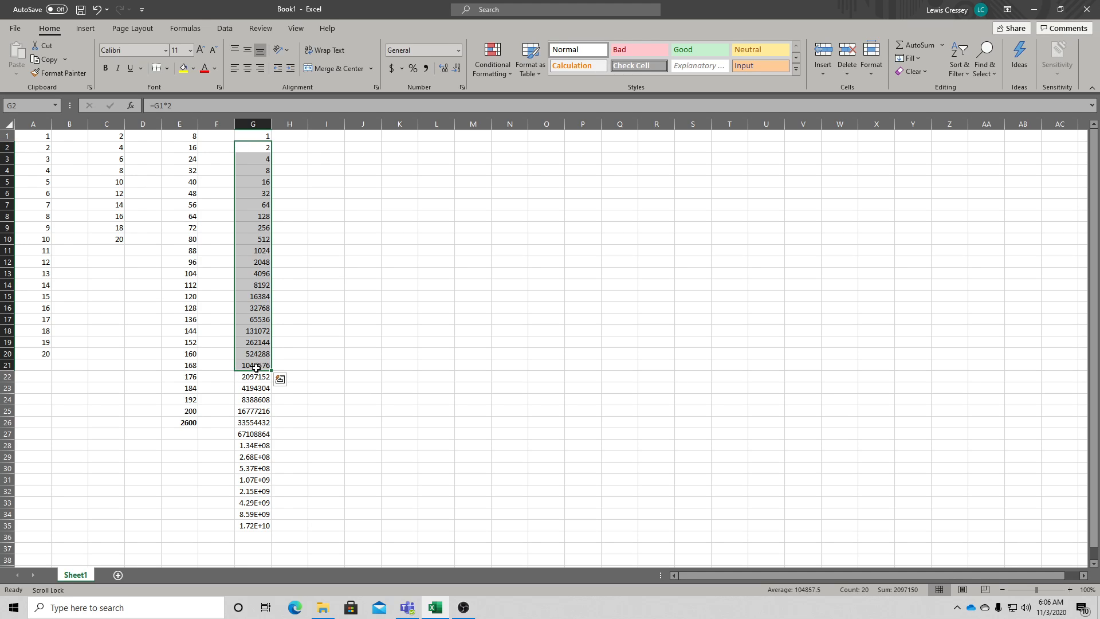
- Step through the formulas in cells G1 to G21 one by one, then select G2:G23
{"action": "left_click_drag", "start_coordinate": [256, 368], "coordinate": [260, 147]}
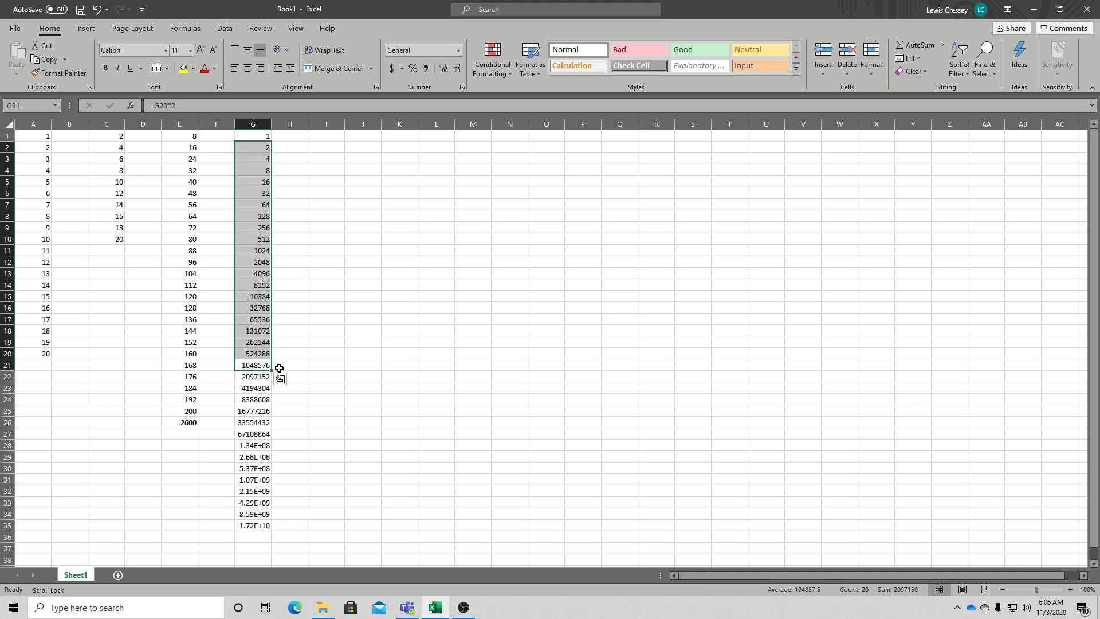
{"action": "left_click", "coordinate": [254, 146]}
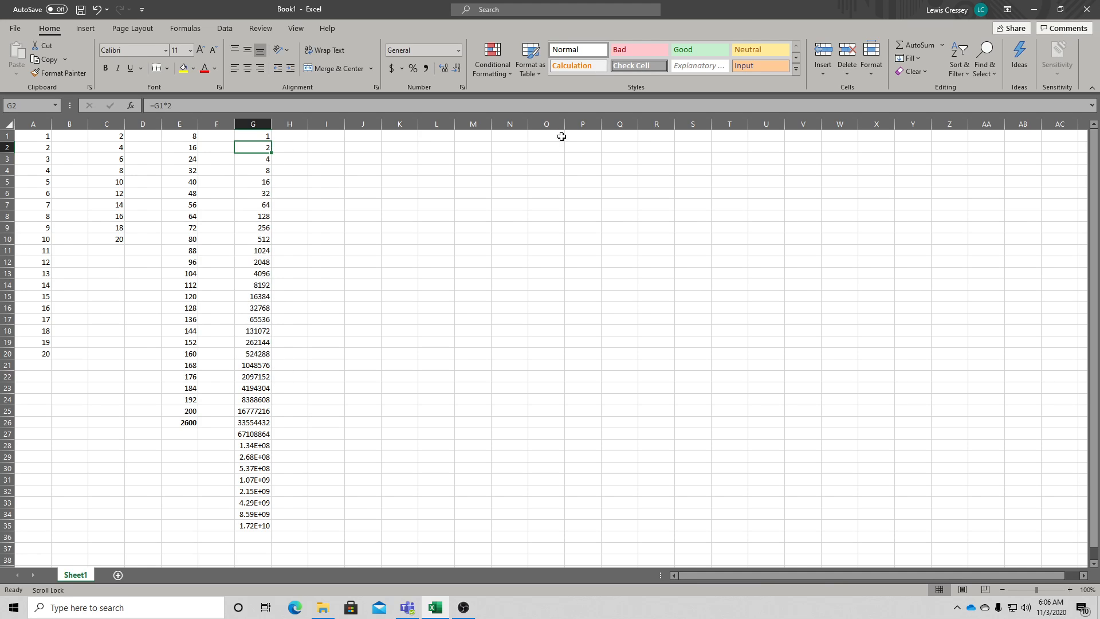
{"action": "left_click", "coordinate": [246, 135]}
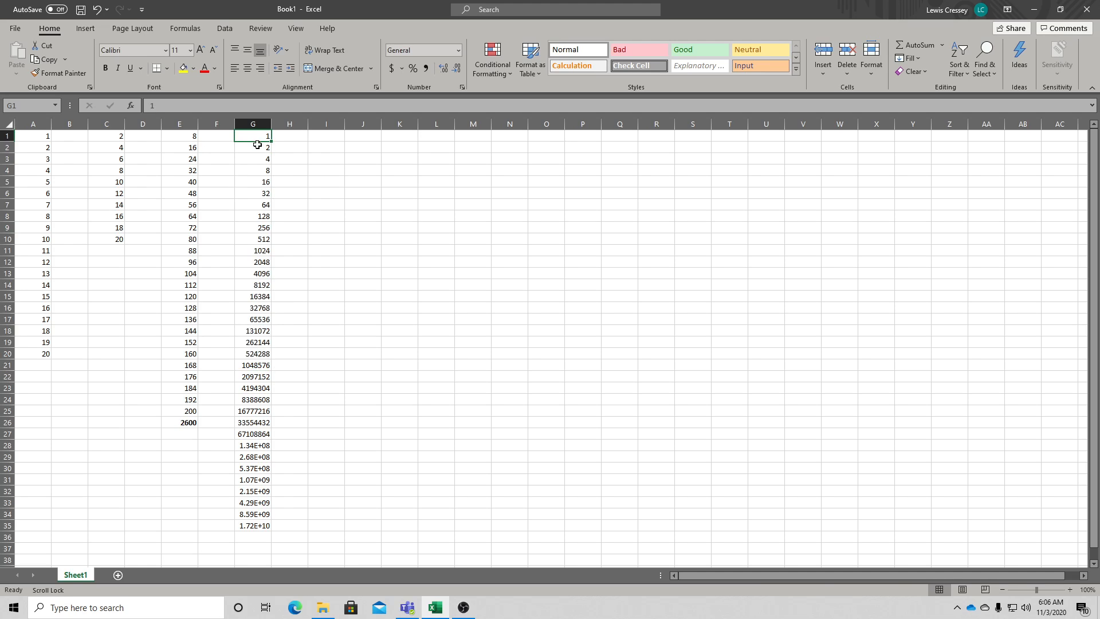
{"action": "left_click", "coordinate": [257, 147]}
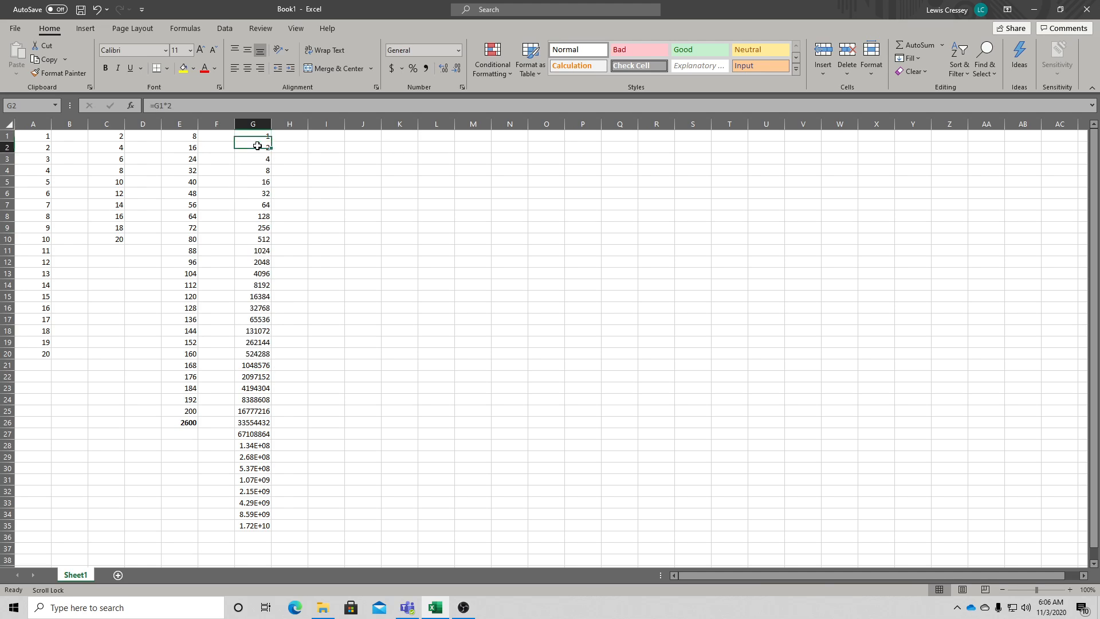
{"action": "left_click", "coordinate": [261, 159]}
{"action": "left_click", "coordinate": [262, 170]}
{"action": "left_click", "coordinate": [264, 182]}
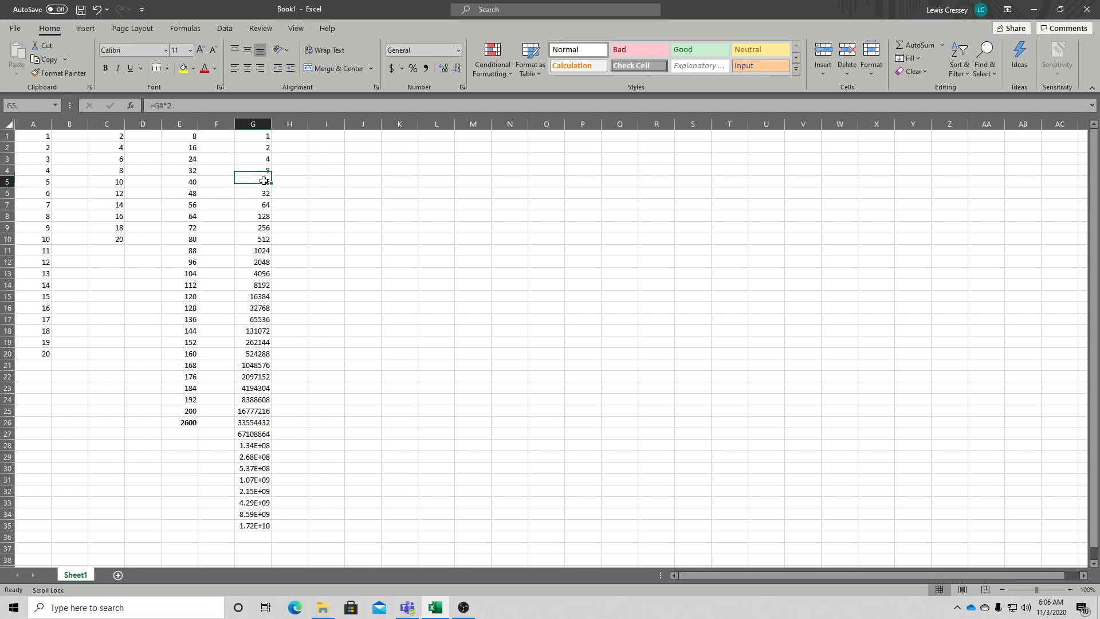
{"action": "left_click", "coordinate": [267, 194]}
{"action": "left_click", "coordinate": [266, 205]}
{"action": "left_click", "coordinate": [265, 215]}
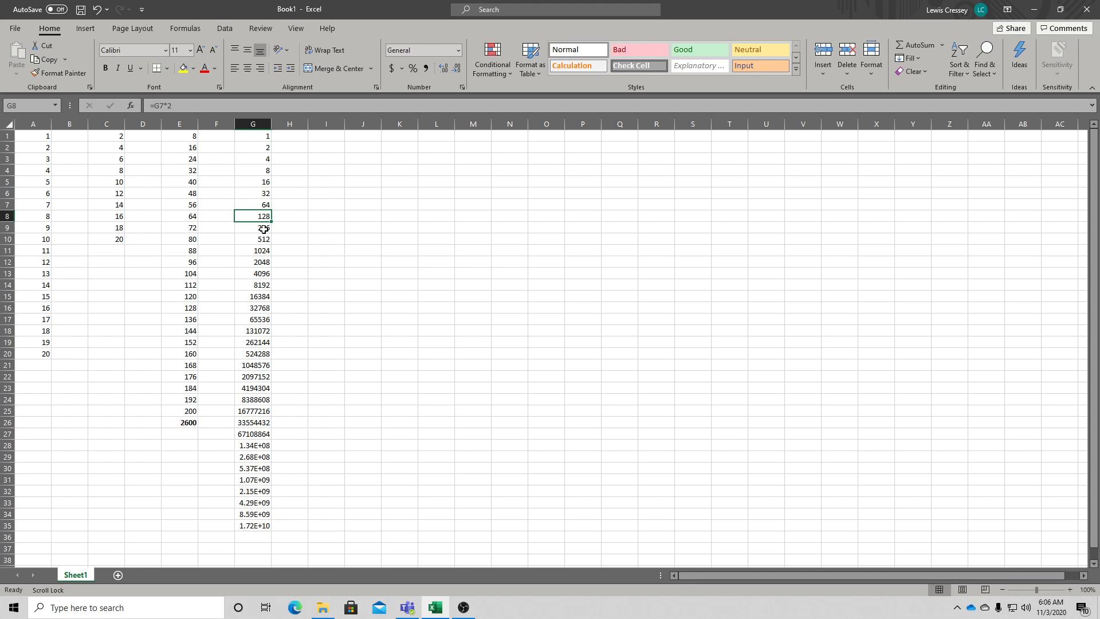
{"action": "left_click", "coordinate": [264, 228]}
{"action": "left_click", "coordinate": [261, 239]}
{"action": "left_click", "coordinate": [261, 250]}
{"action": "left_click", "coordinate": [261, 262]}
{"action": "left_click", "coordinate": [260, 273]}
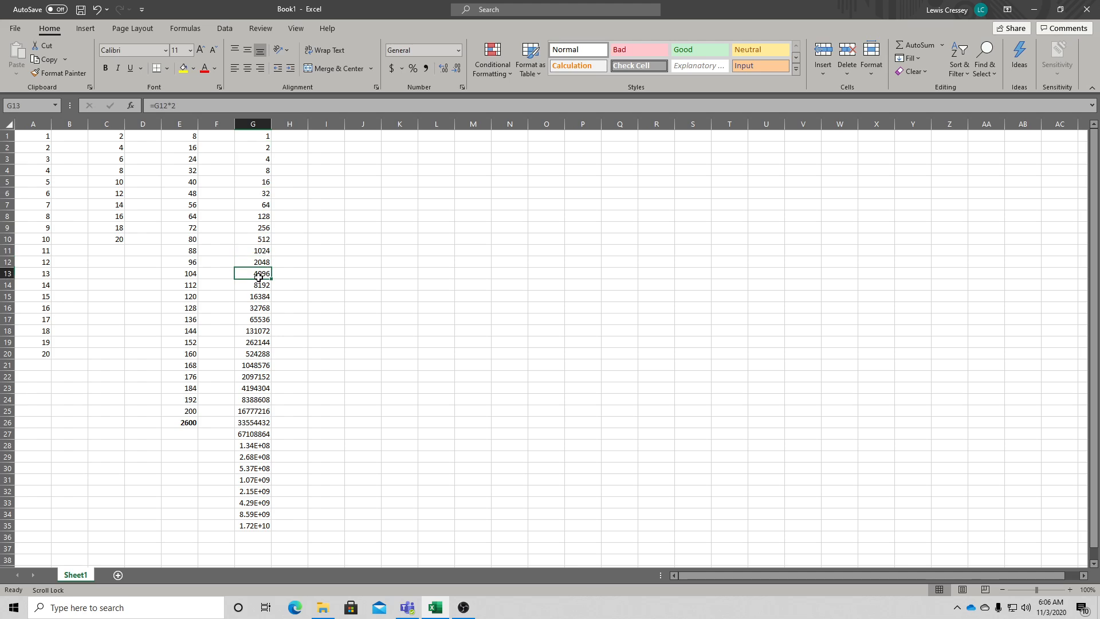
{"action": "left_click", "coordinate": [259, 285]}
{"action": "left_click", "coordinate": [259, 296]}
{"action": "left_click", "coordinate": [258, 307]}
{"action": "left_click", "coordinate": [257, 319]}
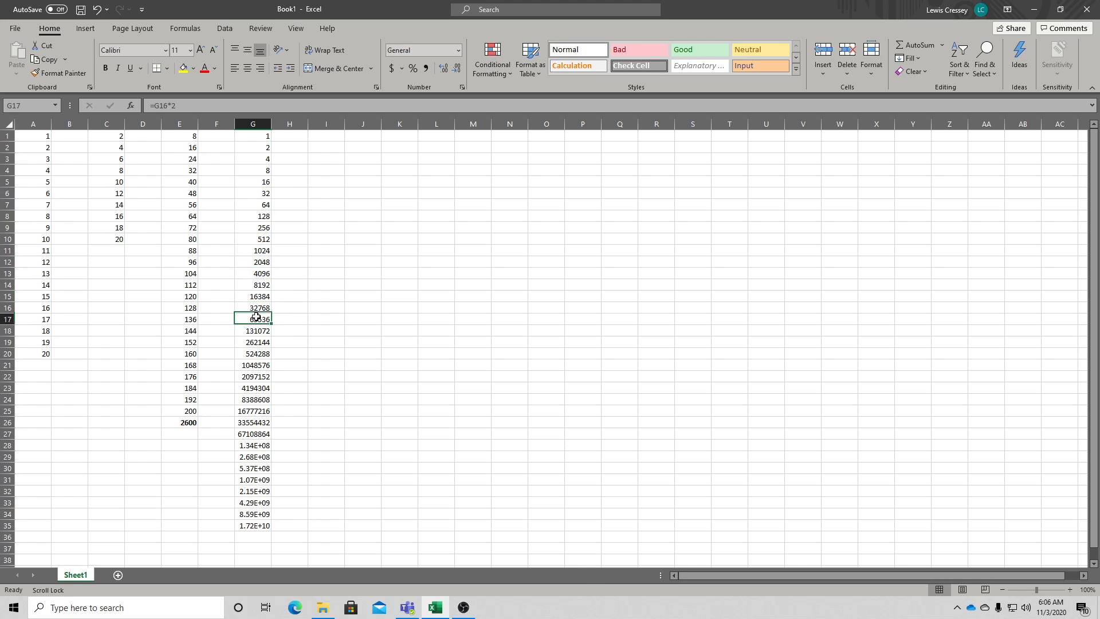
{"action": "left_click", "coordinate": [257, 331]}
{"action": "left_click", "coordinate": [258, 342]}
{"action": "left_click", "coordinate": [258, 353]}
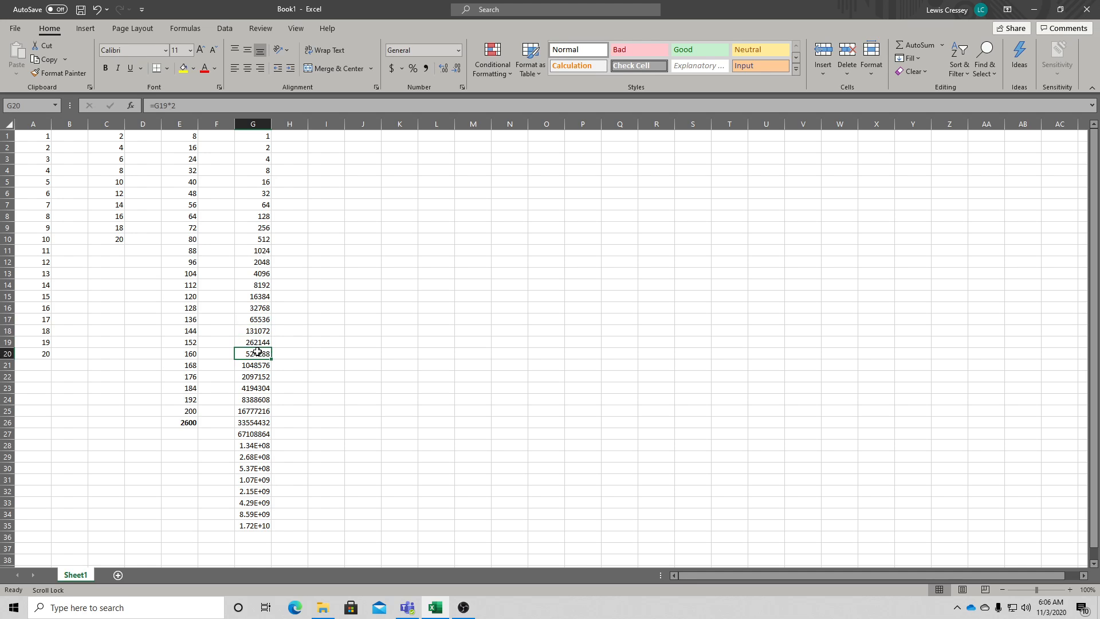
{"action": "left_click", "coordinate": [258, 366]}
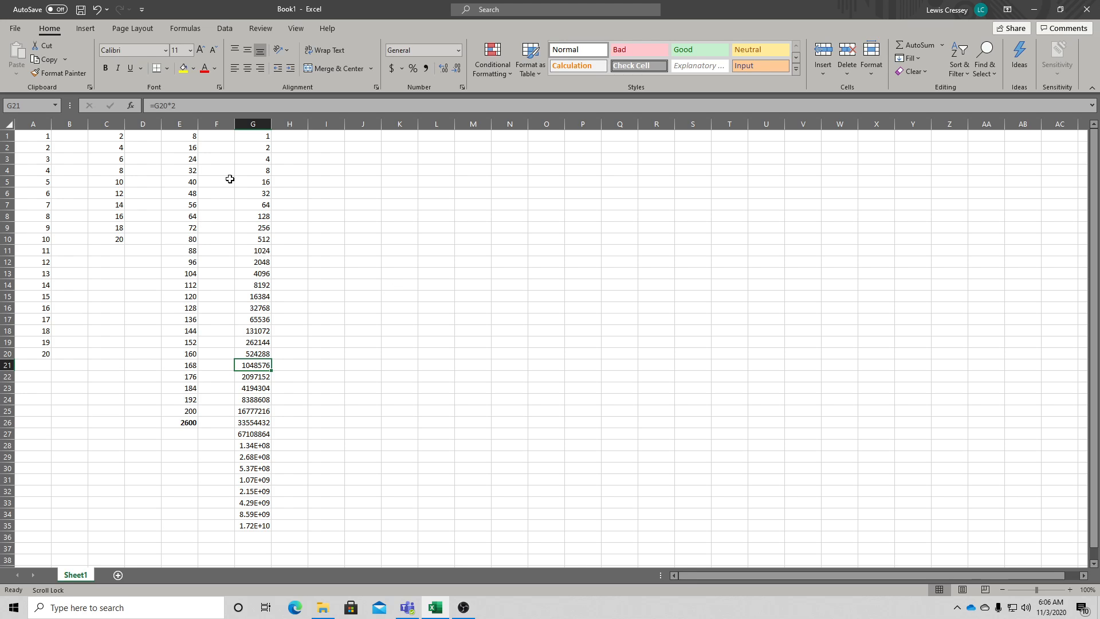
{"action": "left_click_drag", "start_coordinate": [249, 145], "coordinate": [249, 393]}
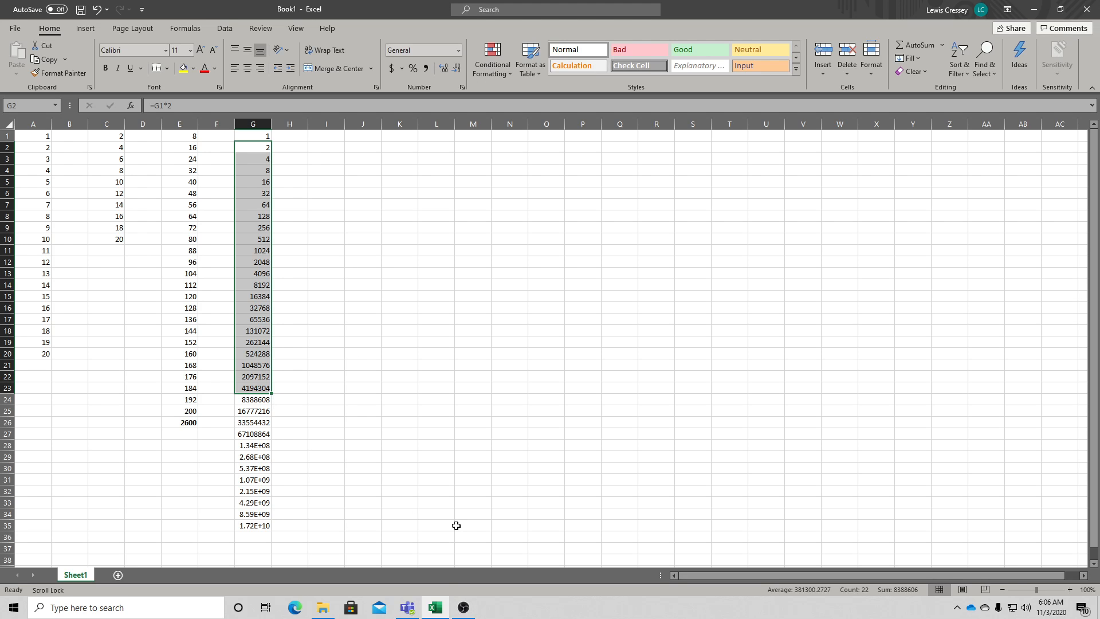
{"action": "left_click", "coordinate": [464, 607]}
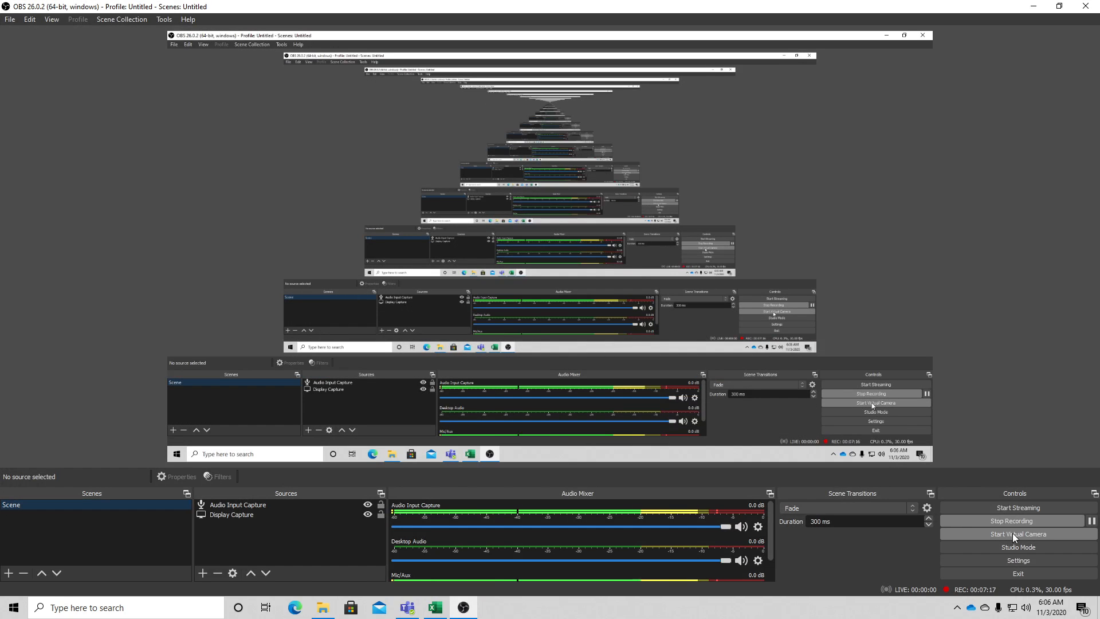